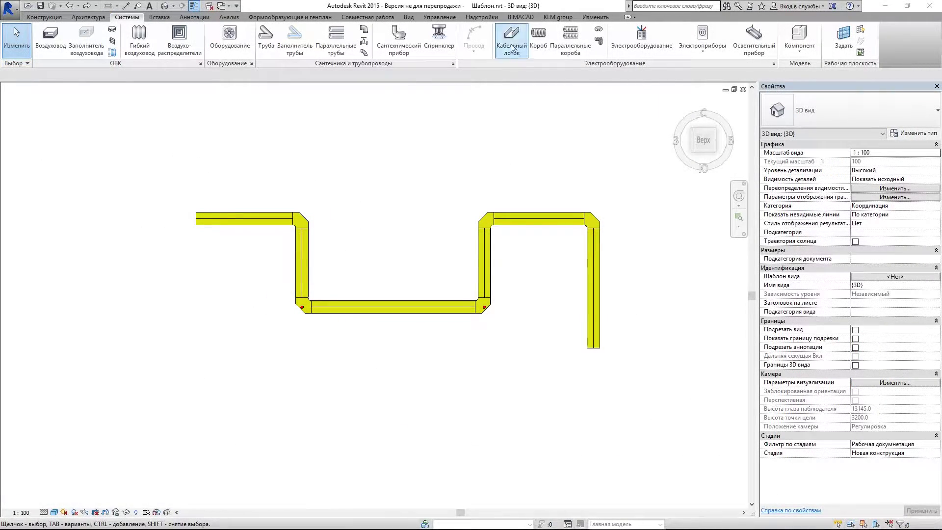
Start a new 500 × 60 mm cable tray run at 3200 mm offset
left_click(511, 36)
Draw the tray down from the left end and lay a bottom segment at 2500 mm offset
left_click(196, 219)
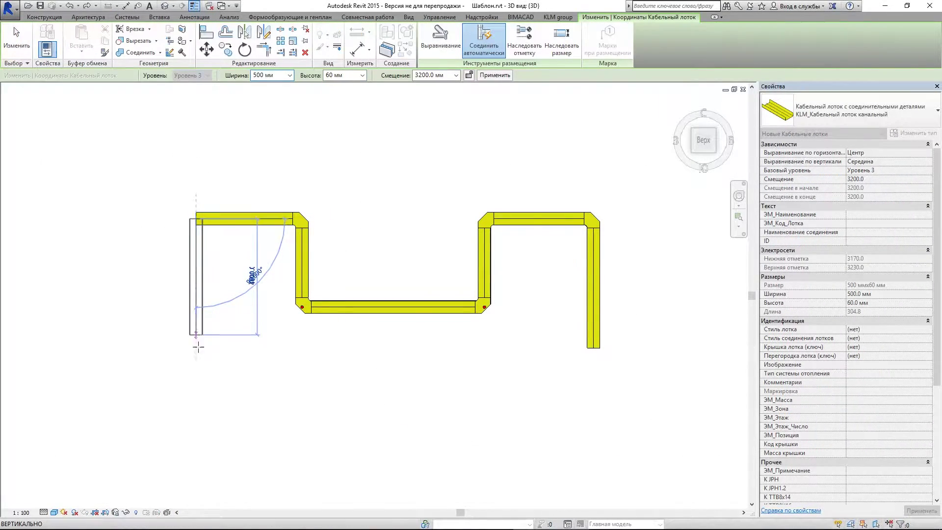
left_click(218, 385)
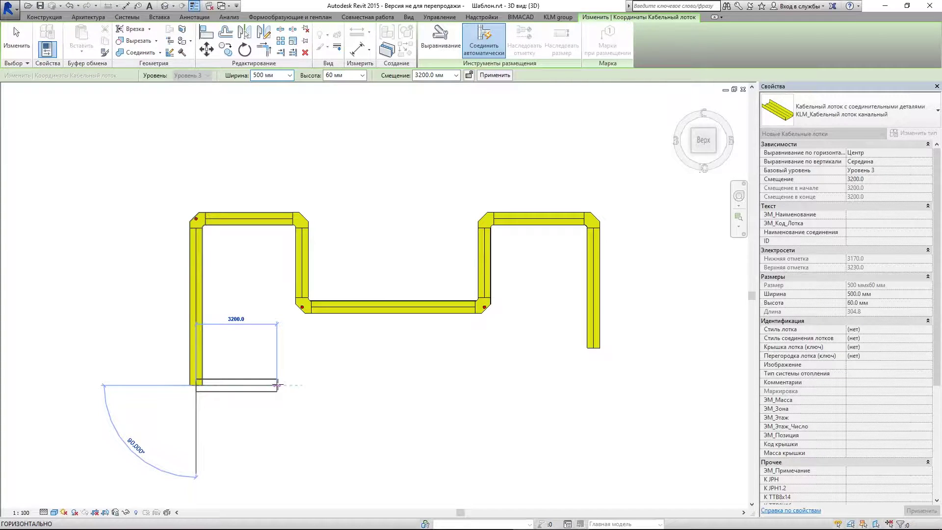
left_click(277, 385)
left_click(443, 75)
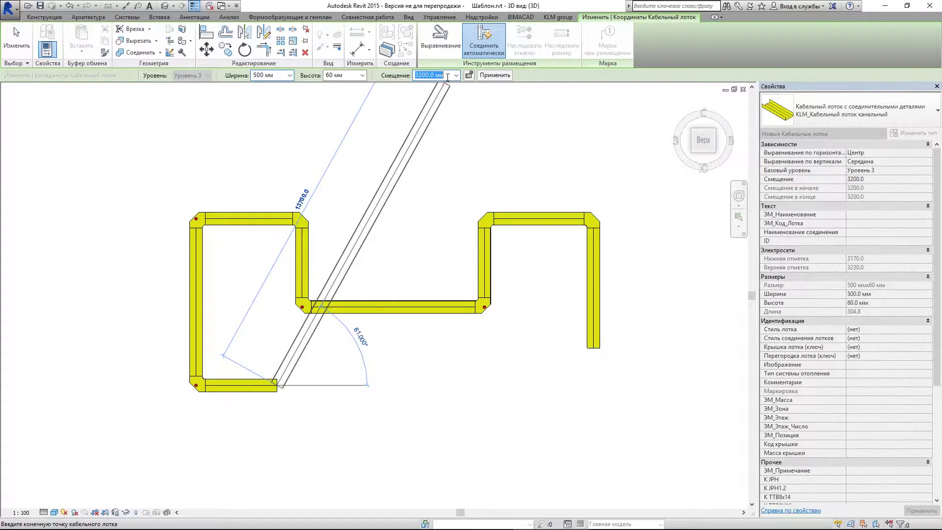
type("2500")
left_click(494, 75)
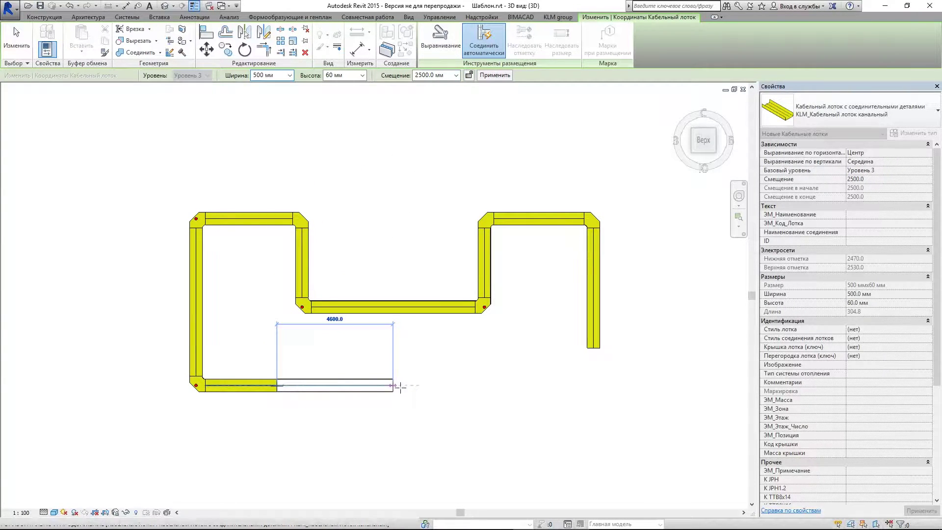
left_click(400, 387)
Return to 3200 mm offset and continue the bottom run across, then down on the right
left_click(436, 75)
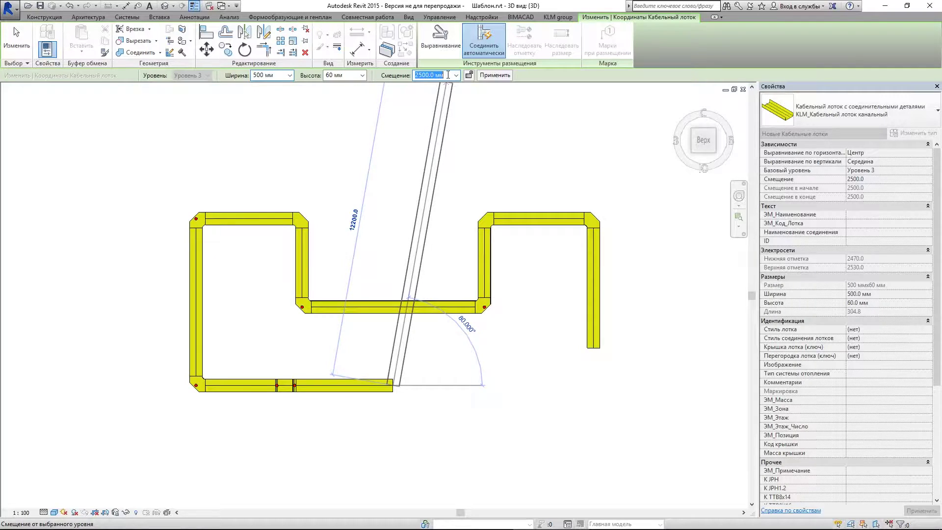
type("3200")
left_click(494, 75)
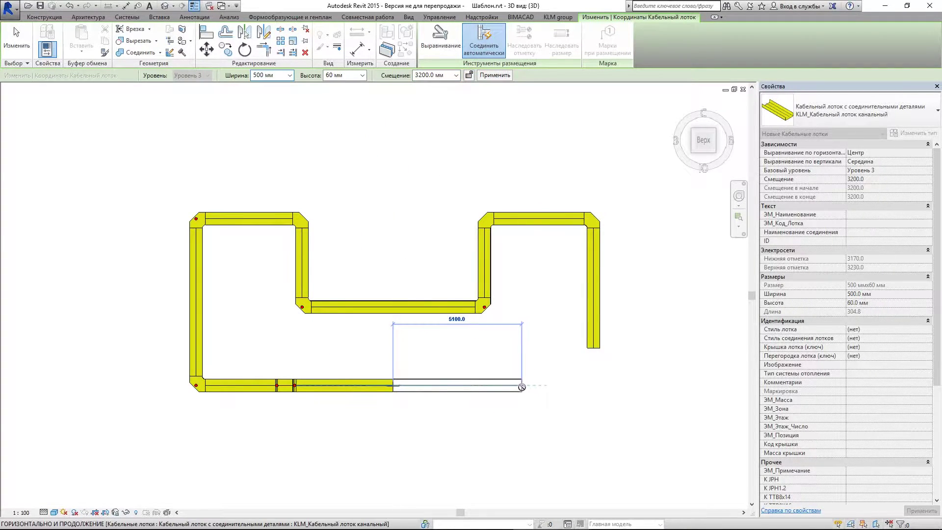
left_click(547, 413)
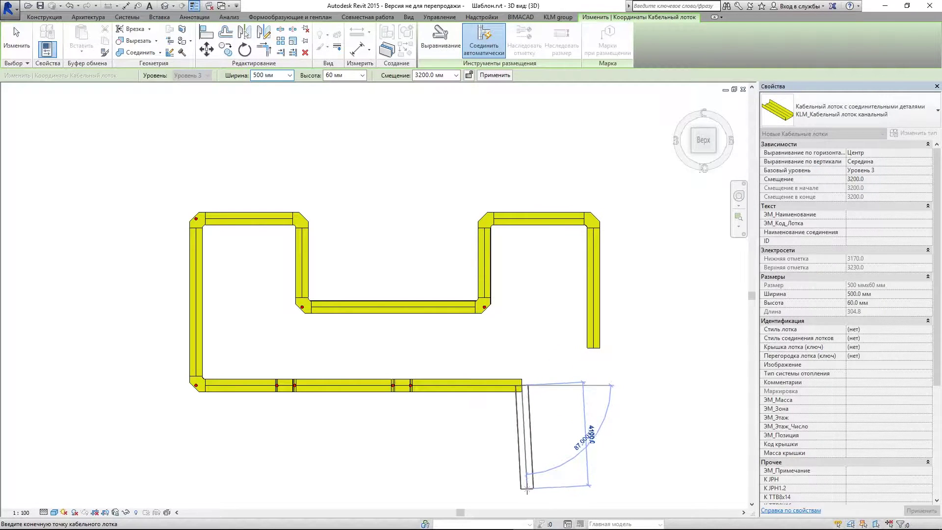
left_click(522, 490)
middle_click_drag(522, 489, 541, 366)
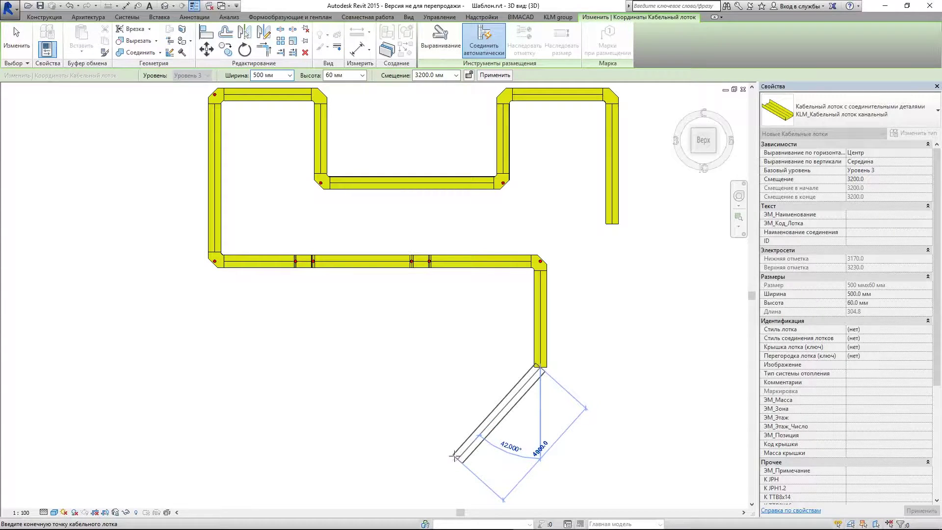
Close the loop with angled, horizontal and vertical segments, joining back into the main run
left_click(452, 455)
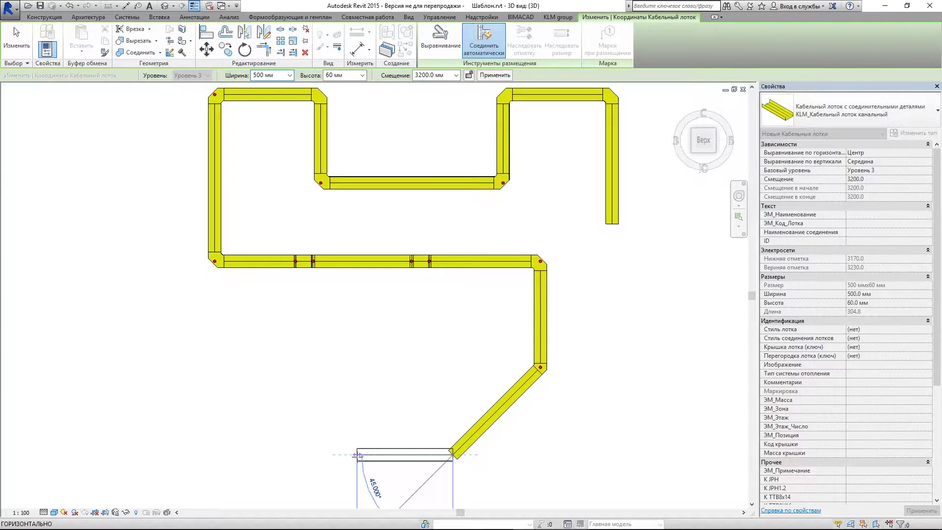
left_click(358, 455)
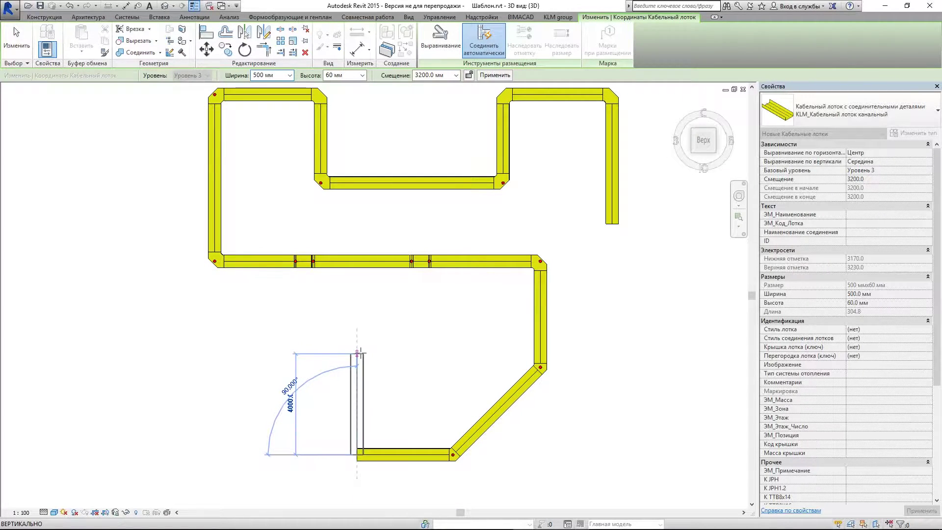
left_click(356, 353)
left_click(476, 353)
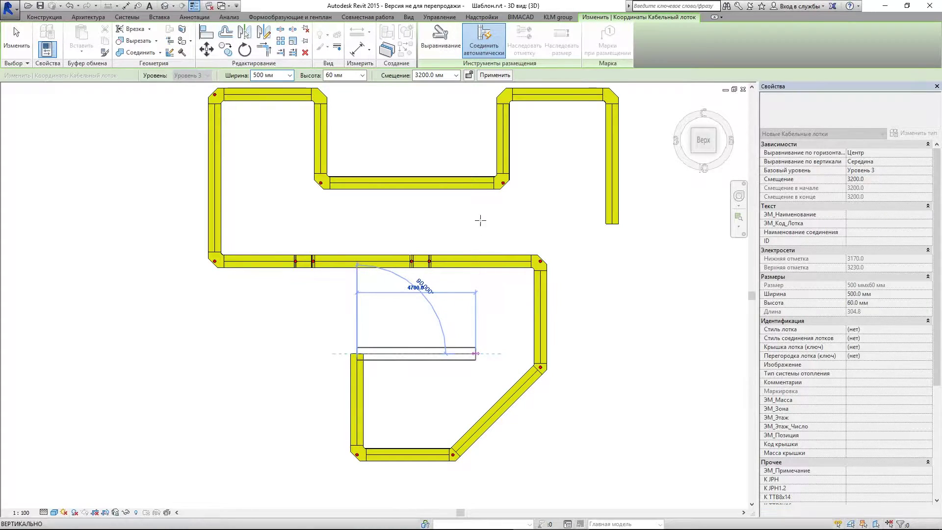
left_click(488, 234)
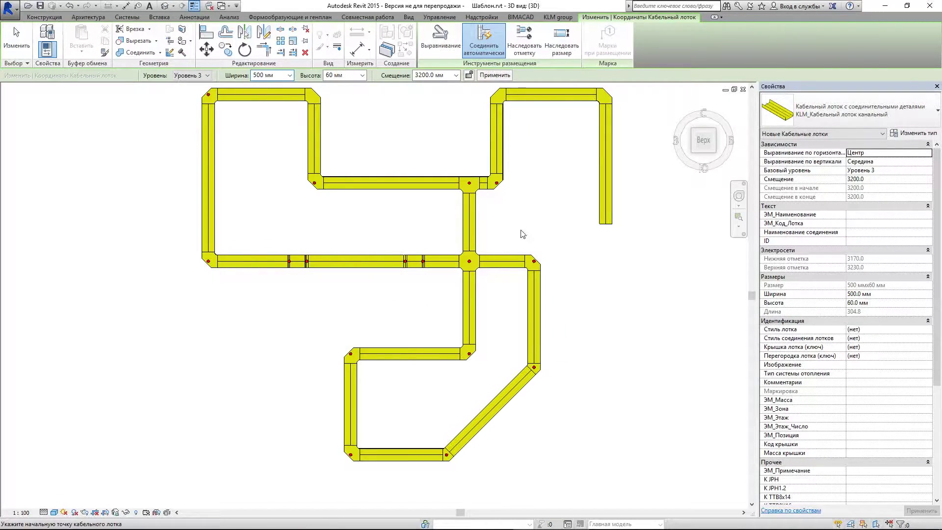
key("Escape")
Tab-select the entire connected tray network around the central cross fitting
middle_click_drag(559, 234, 538, 238)
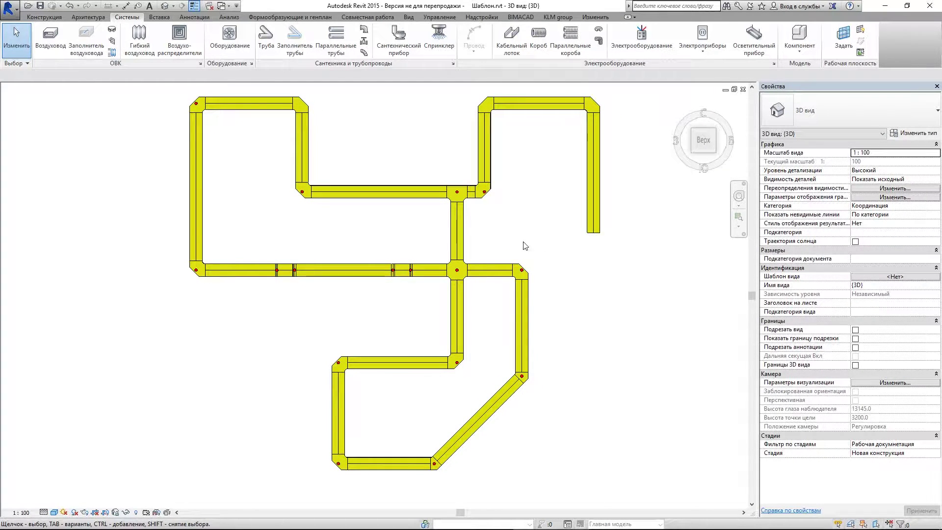
left_click(457, 270)
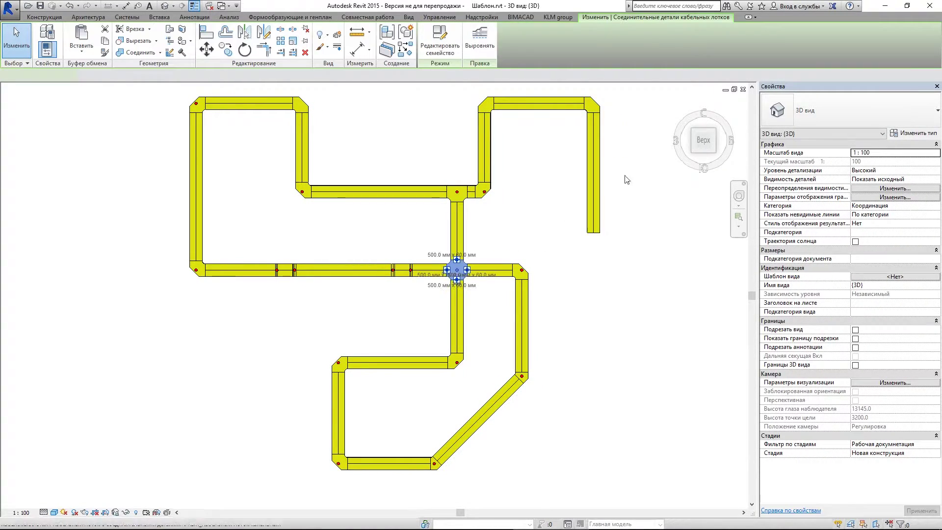
left_click(703, 141)
left_click(596, 149)
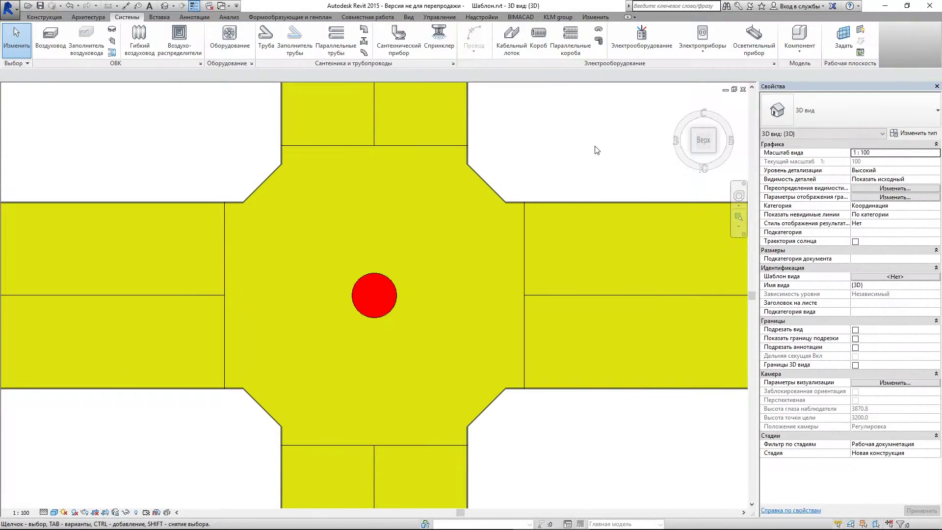
key("Tab")
left_click(614, 201)
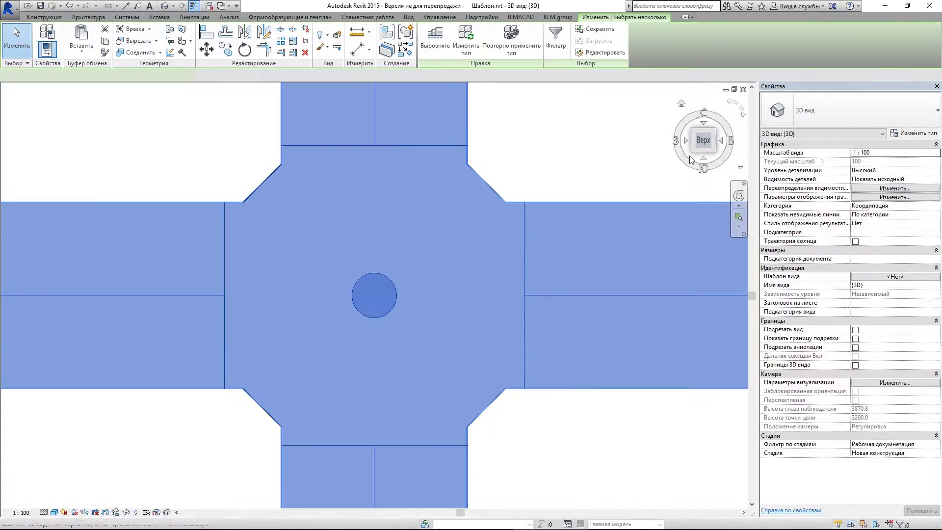
left_click(701, 146)
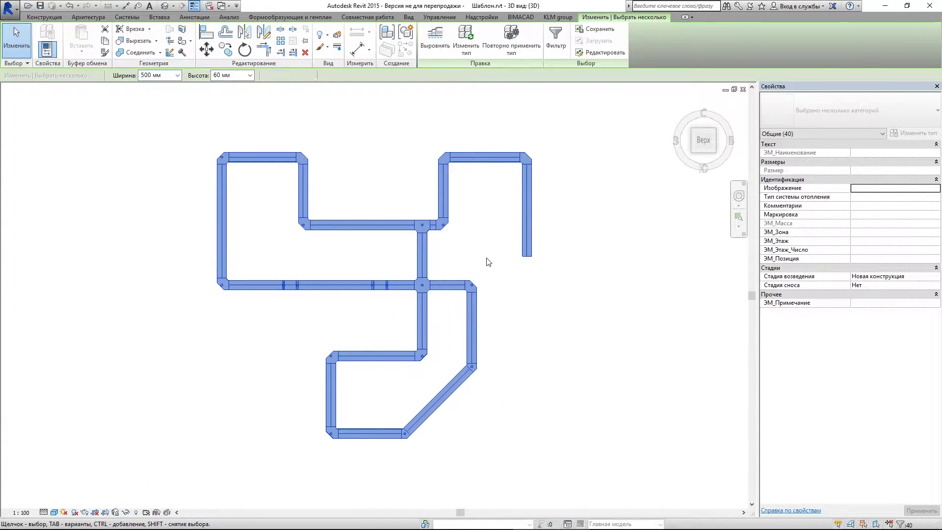
left_click(465, 274)
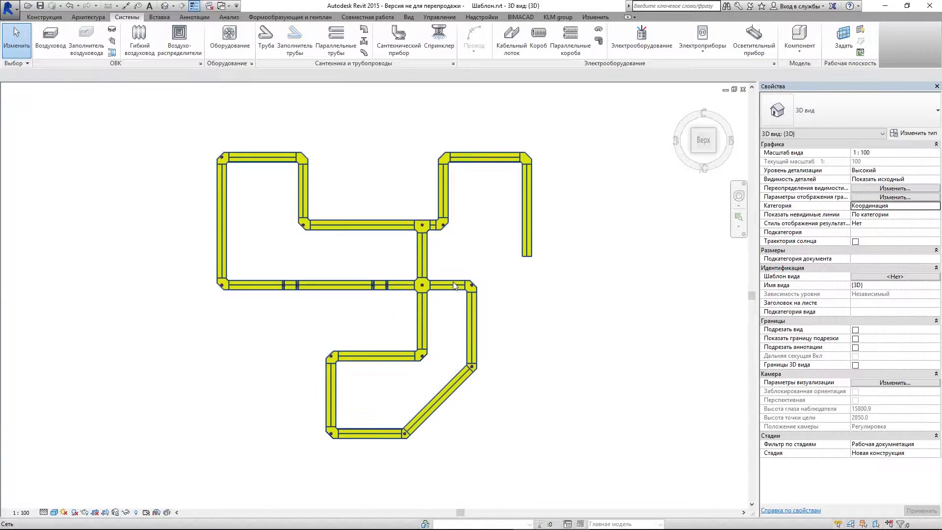
left_click(465, 274)
Filter the selection to the 19 cable tray fittings and set Толщина to 1.2
left_click(556, 39)
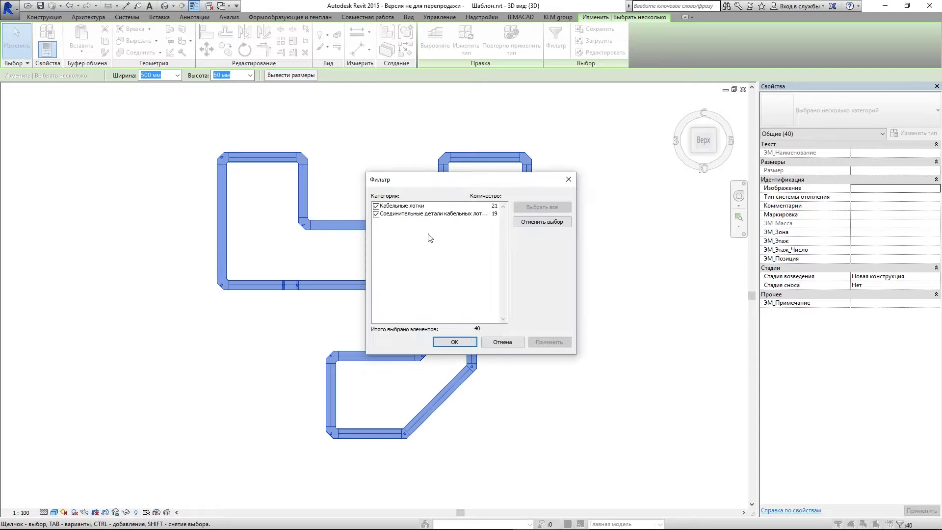
left_click(377, 206)
left_click(448, 342)
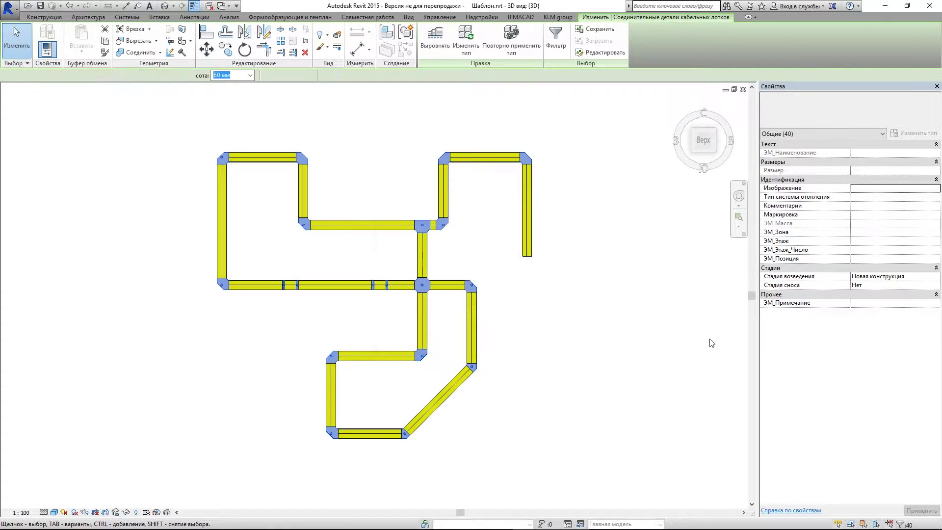
left_click(862, 267)
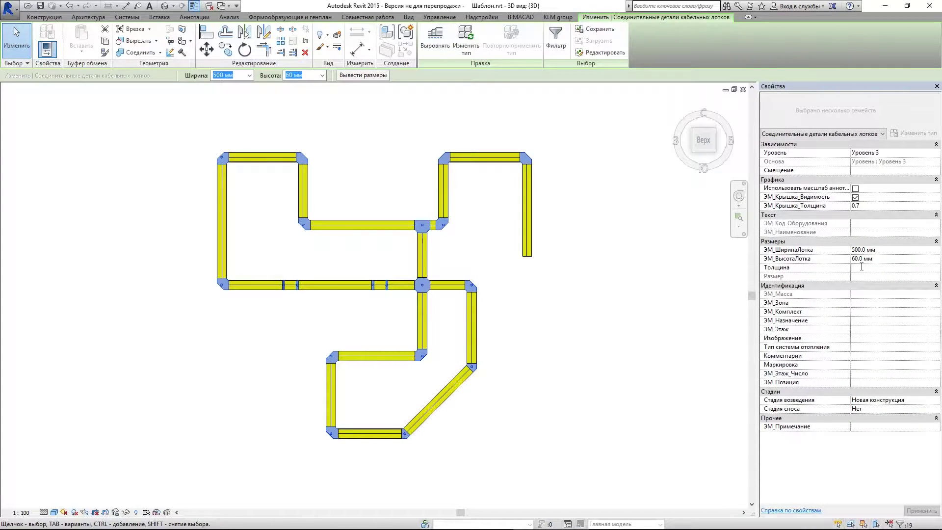
type("1.2")
key("Return")
key("Escape")
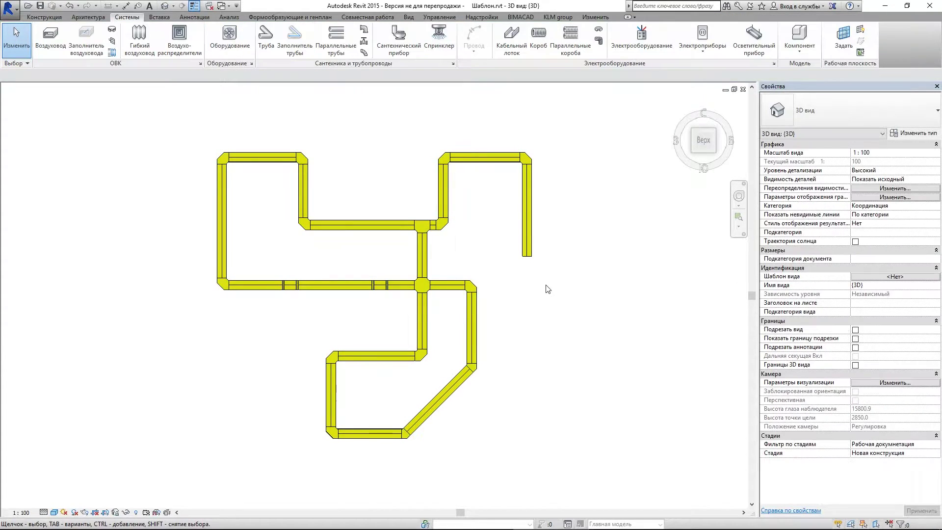
Select all 40 tray elements and switch to an isometric view of the network
left_click_drag(172, 114, 606, 483)
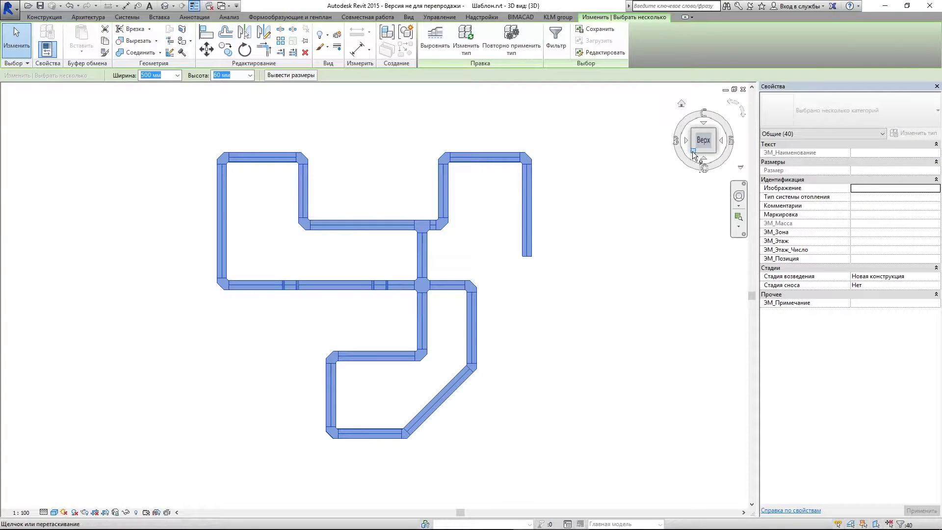
left_click(691, 153)
key("Escape")
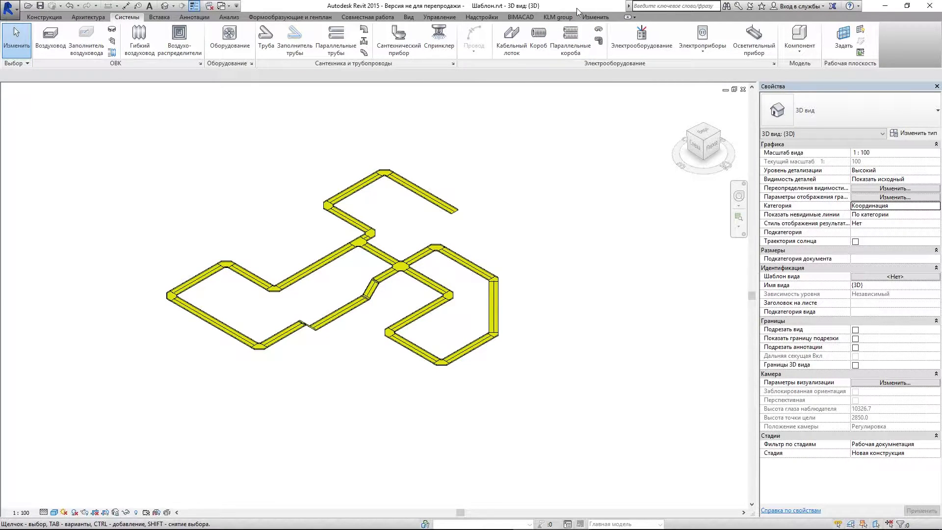
Browse the KLM Обзор лотков key schedule, enlarging and scrolling it, then close it
left_click(558, 17)
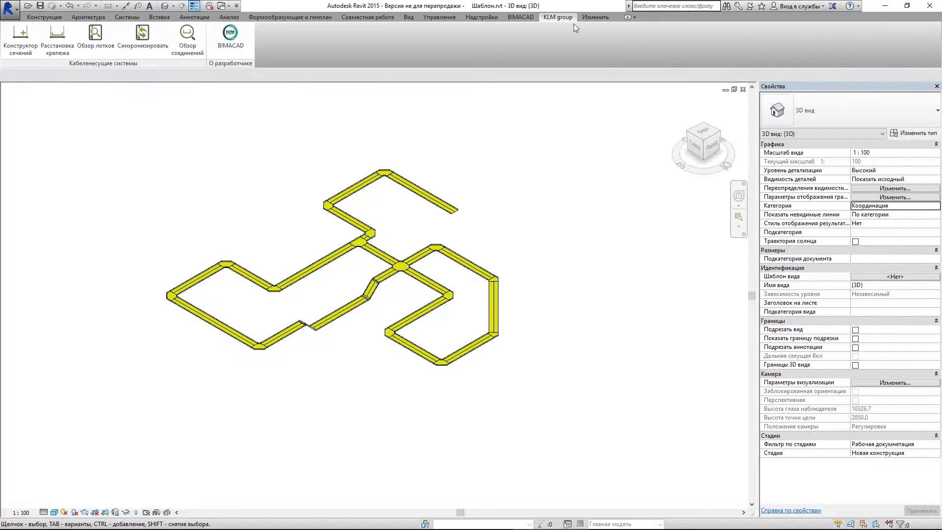
left_click(96, 36)
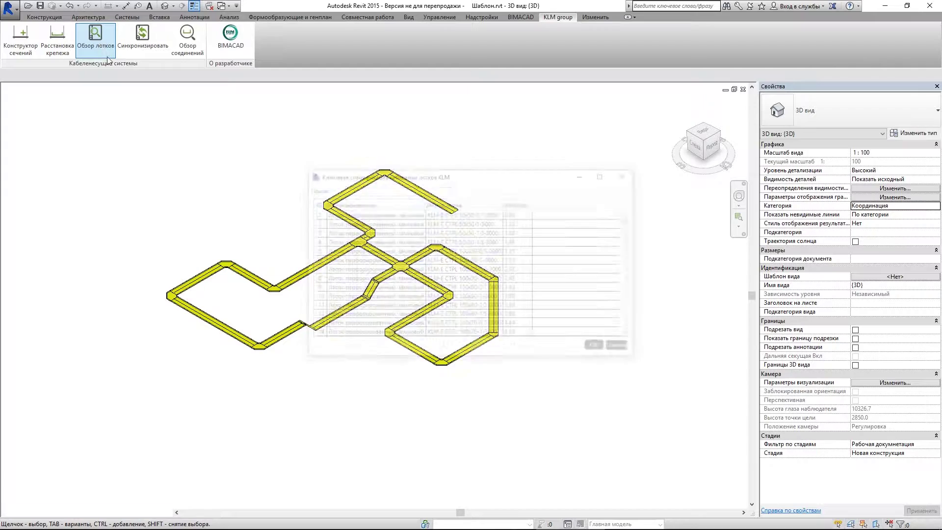
left_click_drag(495, 358, 492, 494)
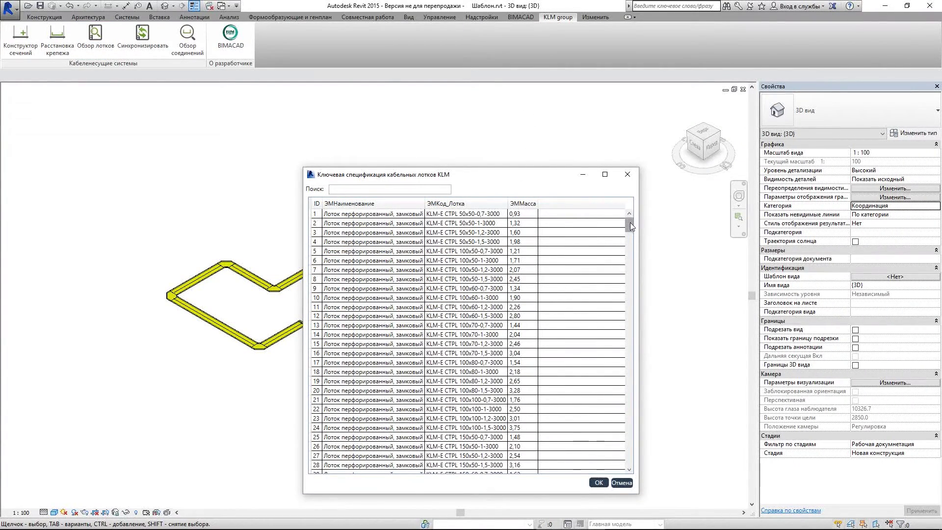
left_click_drag(630, 222, 630, 331)
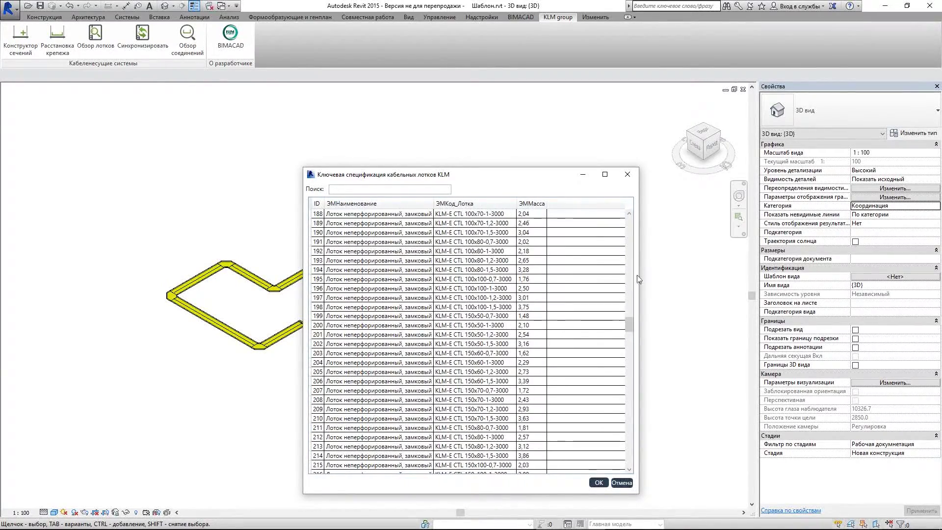
left_click(626, 170)
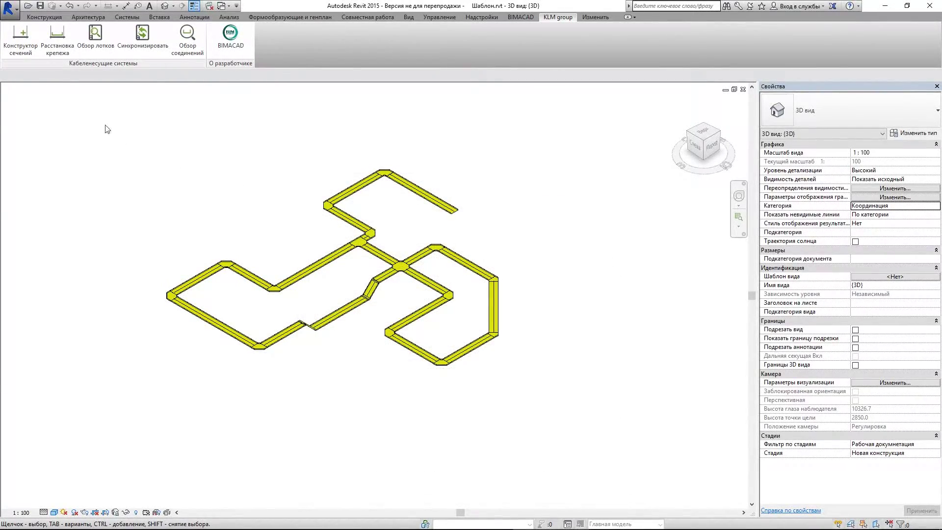
Window-select the network and filter it down to the 21 Кабельные лотки
left_click_drag(106, 126, 547, 395)
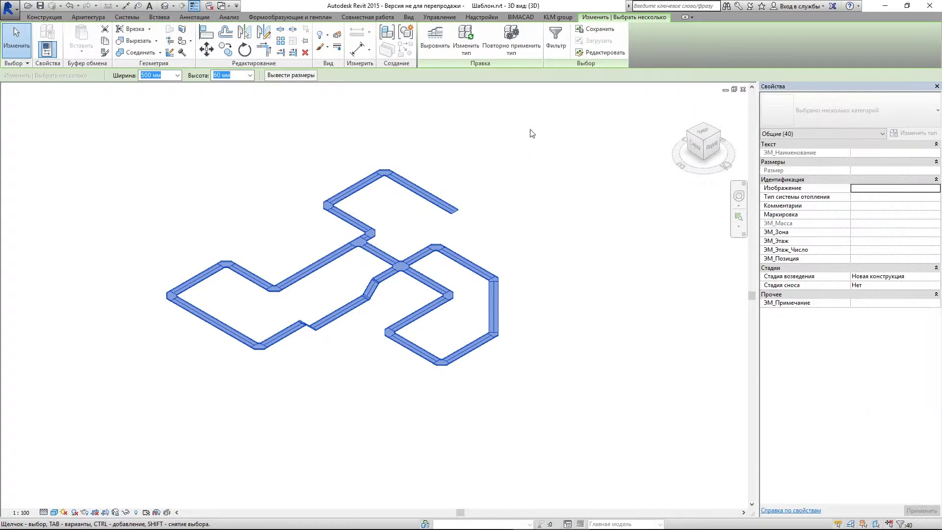
left_click(554, 50)
left_click(376, 214)
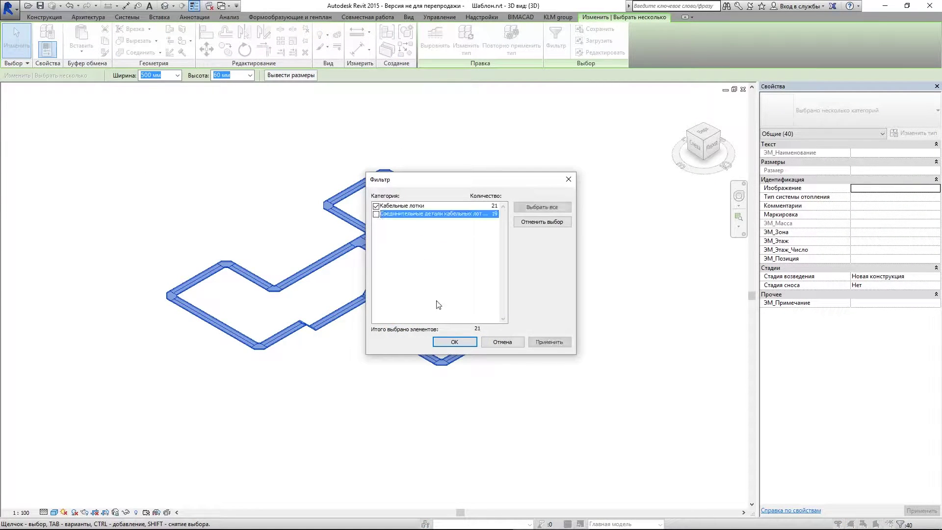
left_click(454, 342)
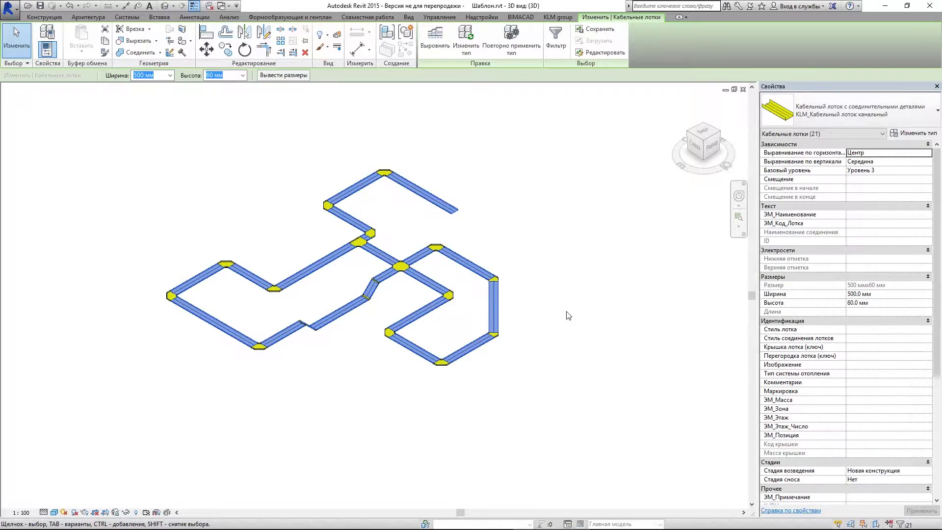
Set Стиль лотка to a perforated tray, deselect, and open Обзор соединений
left_click(928, 329)
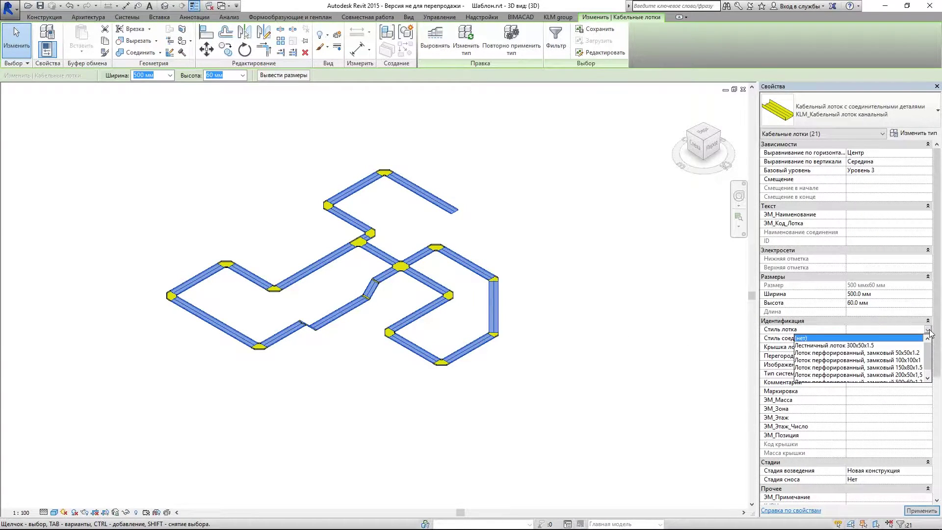
left_click(888, 375)
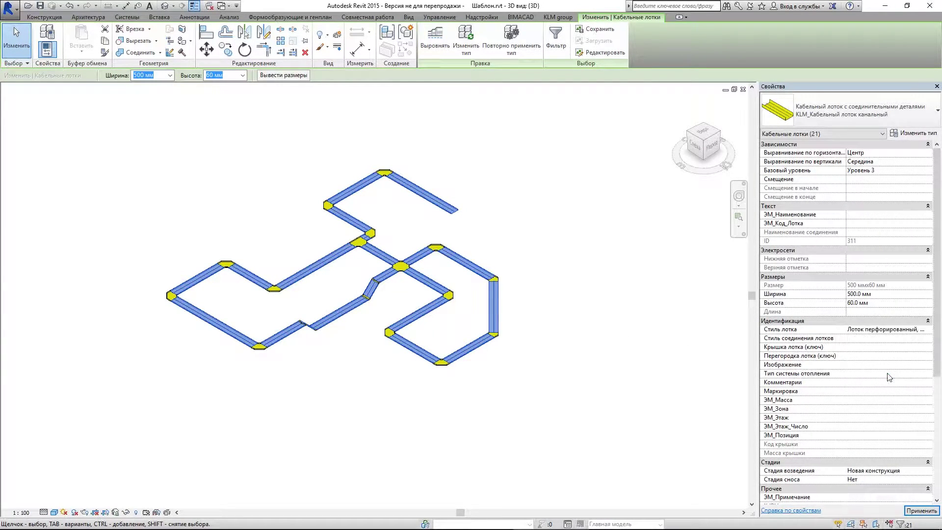
left_click(526, 243)
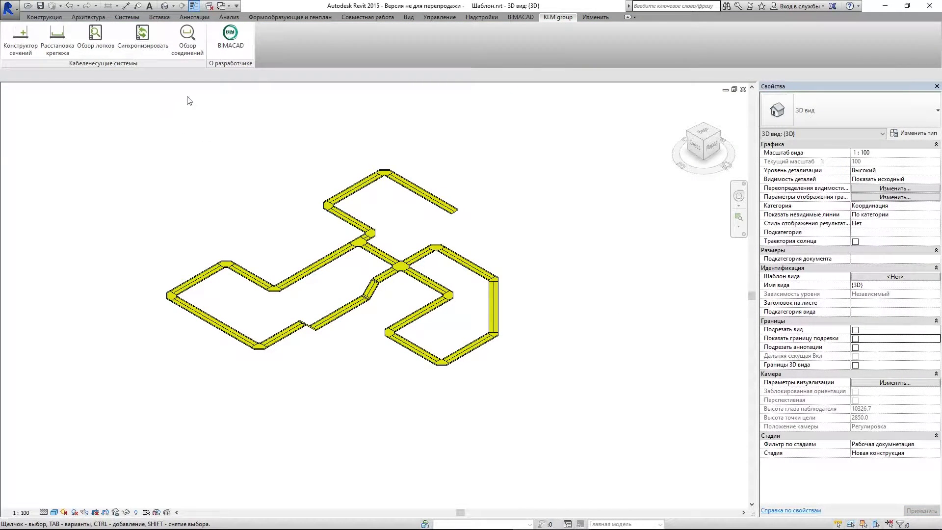
left_click(190, 41)
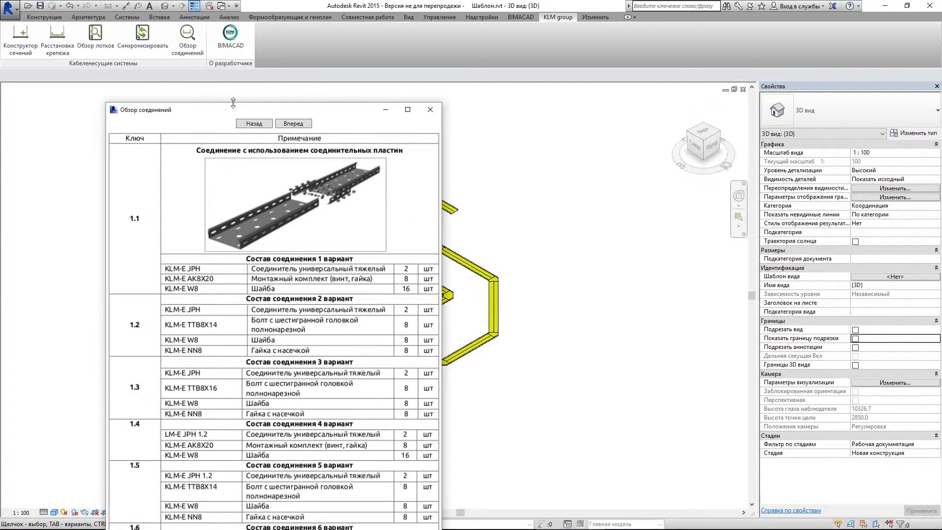
Page through side connector, overlap, bottom connector and plate variants, then close the overview
left_click_drag(231, 110, 187, 37)
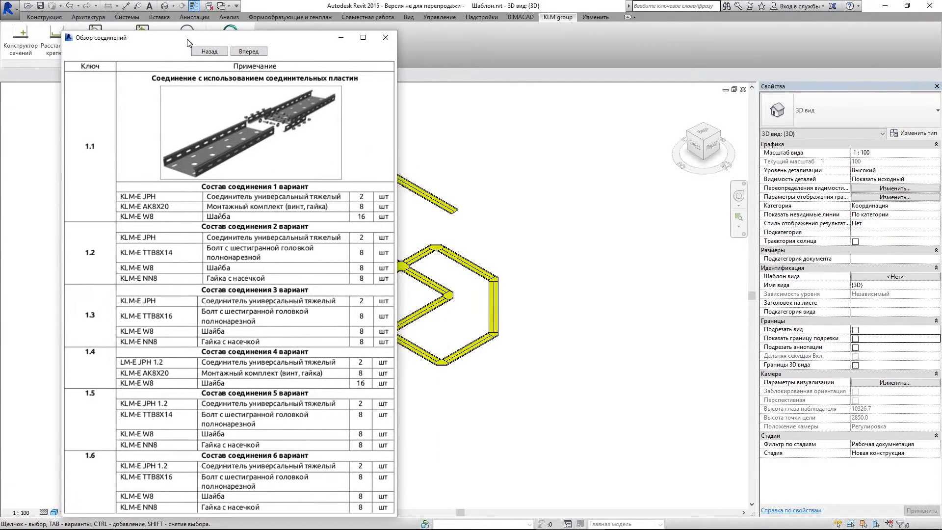
left_click(240, 52)
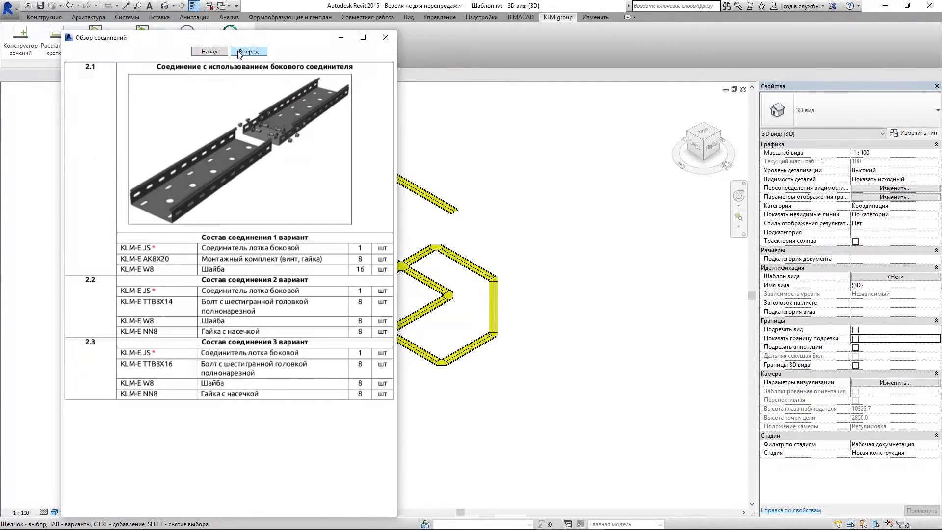
left_click(239, 52)
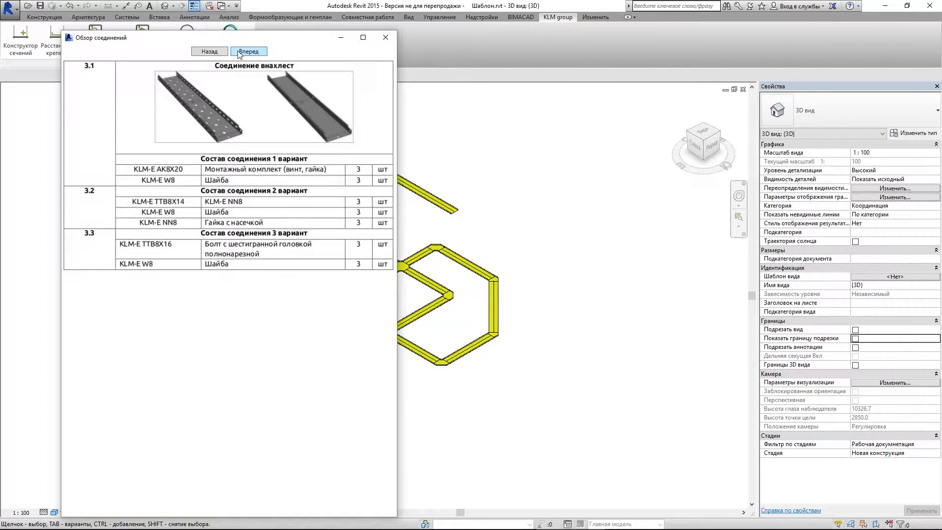
left_click(239, 52)
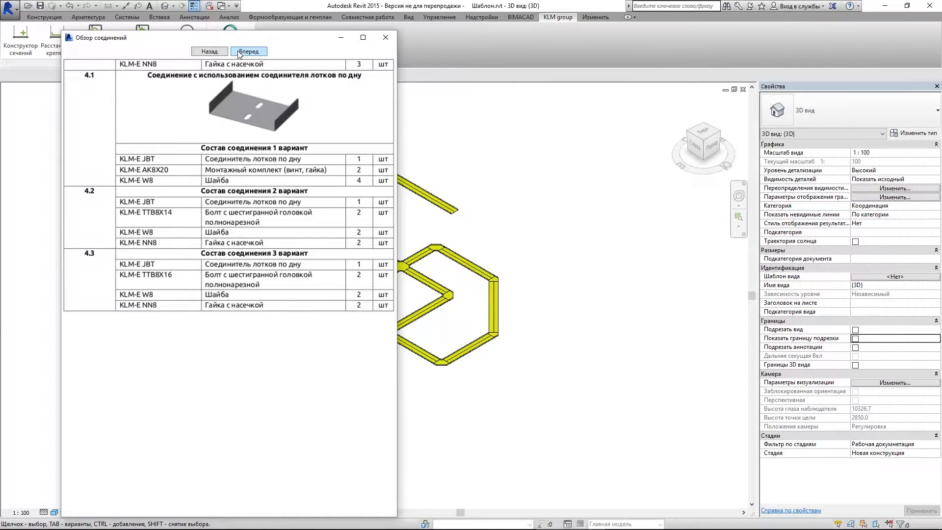
left_click(239, 52)
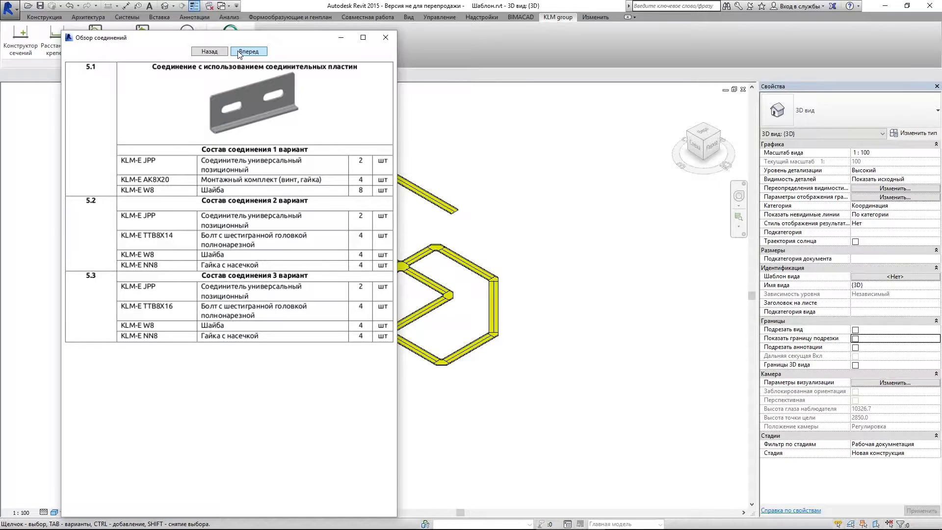
left_click(239, 52)
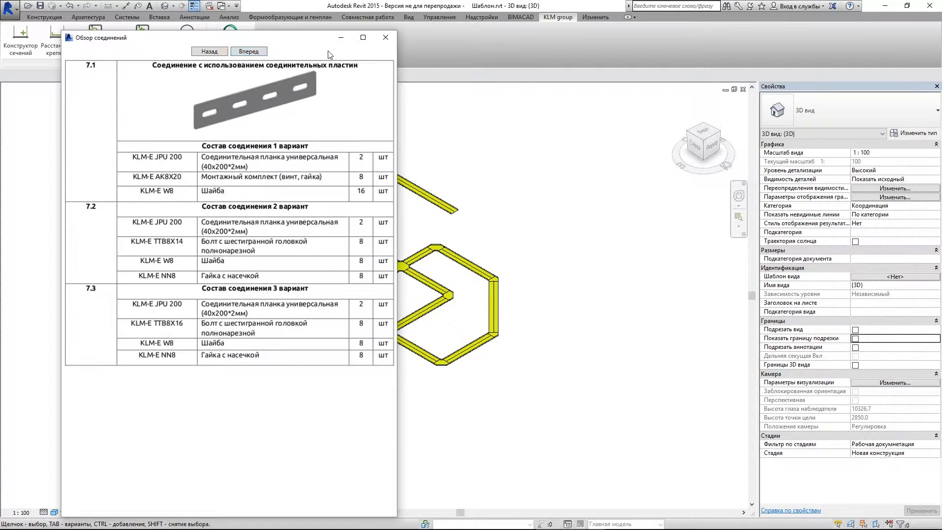
left_click(386, 38)
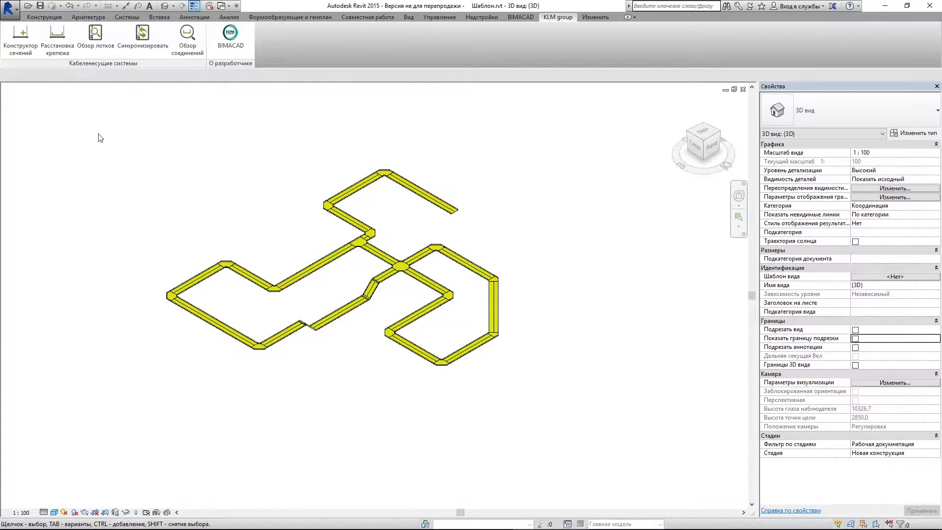
Window-select the tray network and filter it to the 21 cable trays
left_click_drag(99, 100, 567, 417)
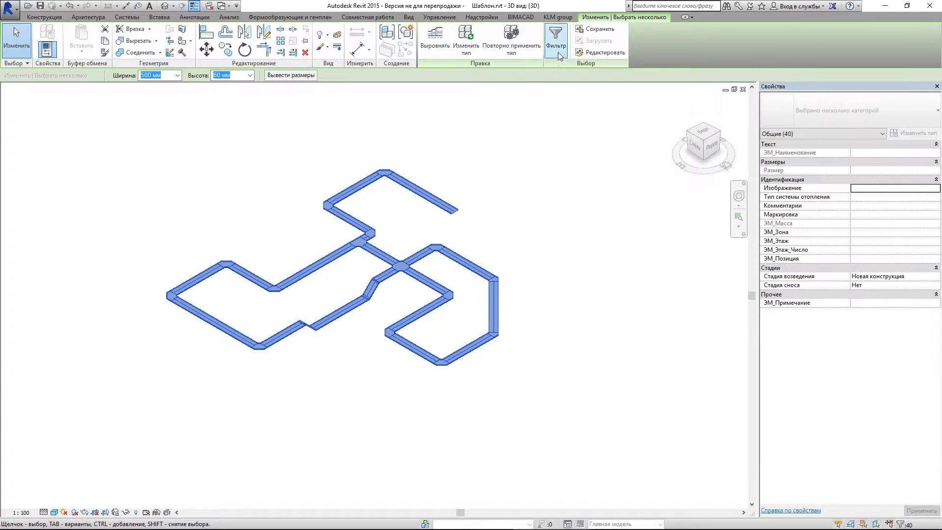
left_click(559, 56)
left_click(377, 215)
left_click(454, 339)
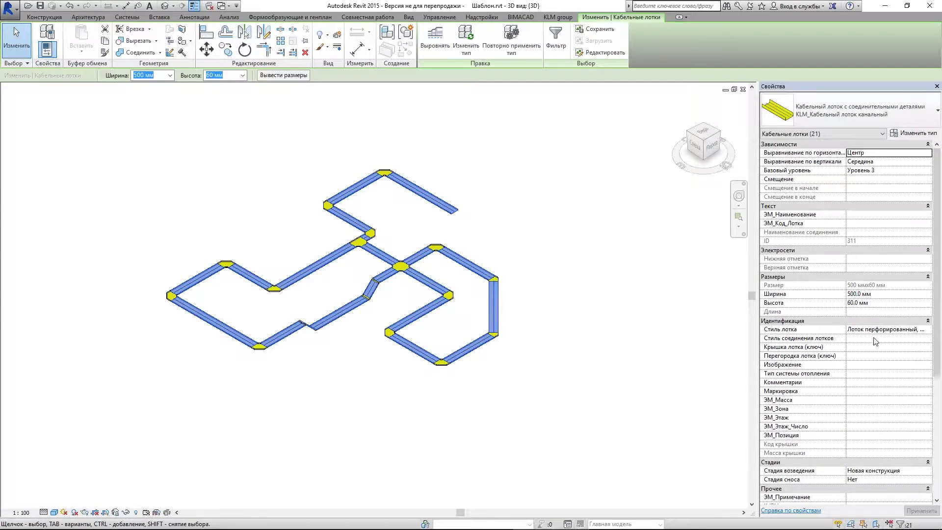
Set connection style 1.1, cover 500x1 and partition SL 100x2шт, then deselect
left_click(924, 343)
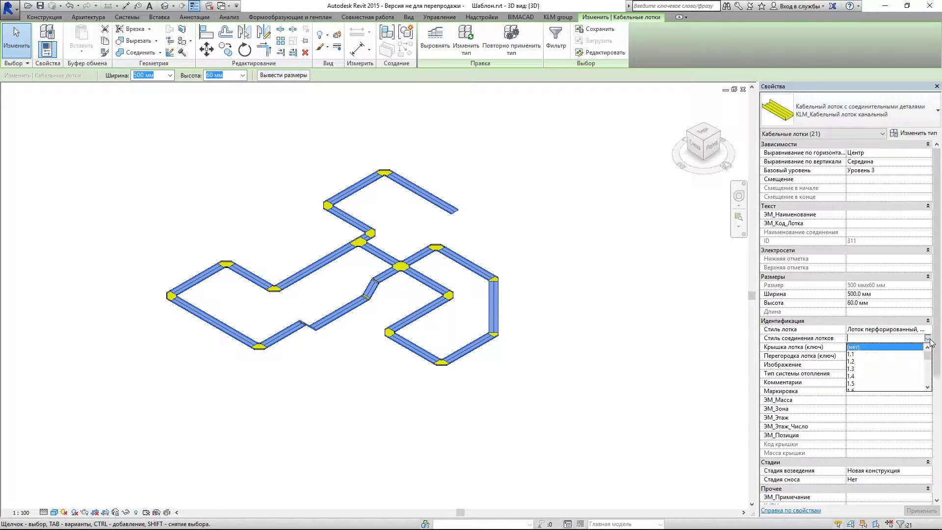
left_click(873, 358)
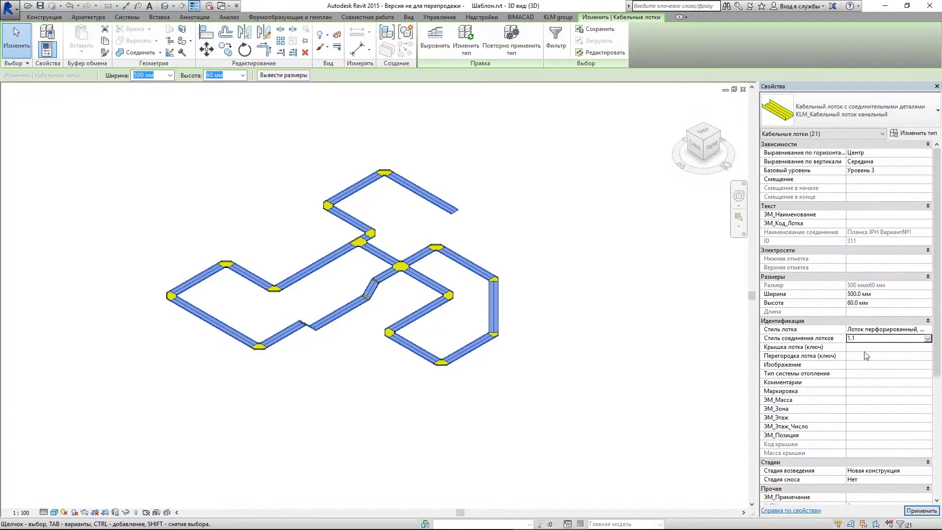
left_click(926, 347)
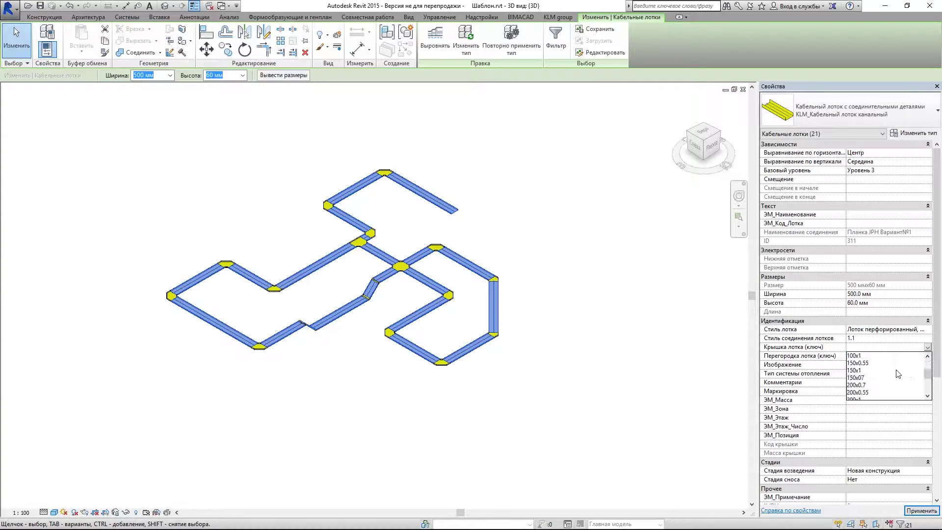
scroll(897, 374, "down", 1)
left_click(857, 378)
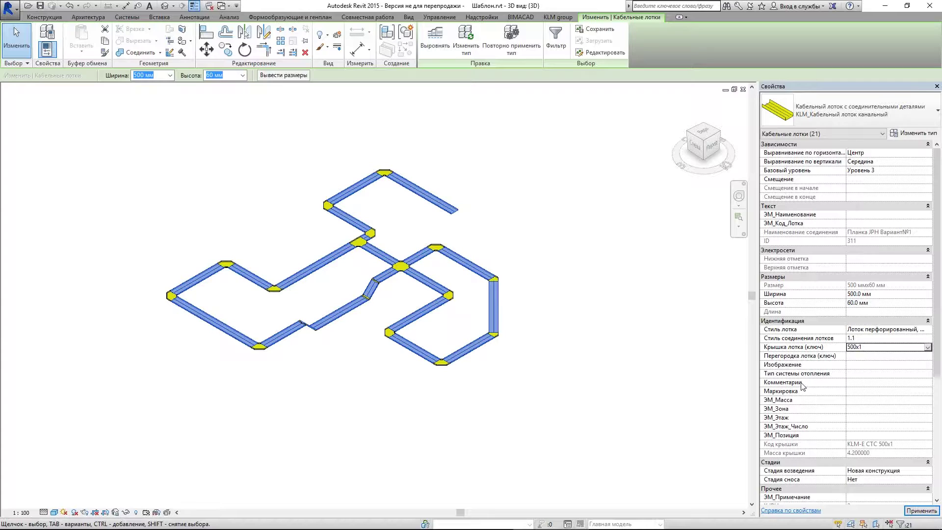
left_click(888, 356)
left_click(927, 355)
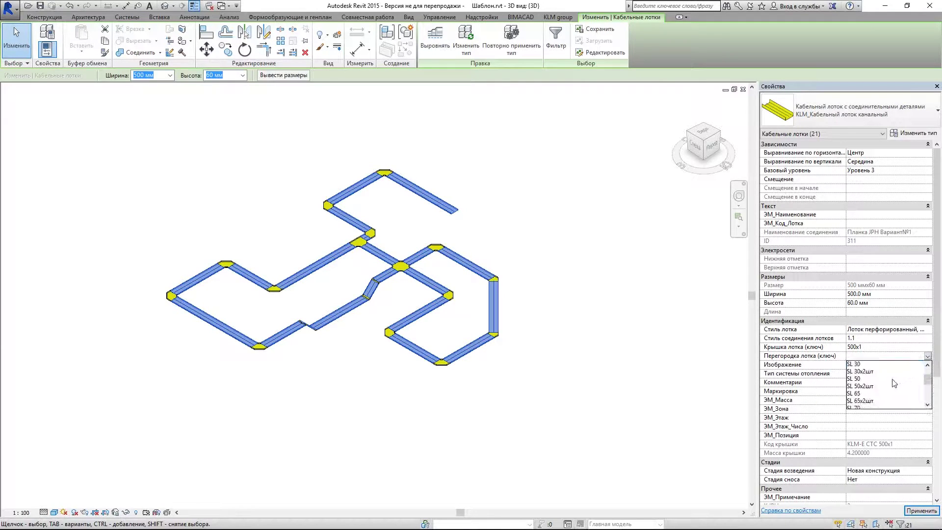
scroll(893, 385, "down", 3)
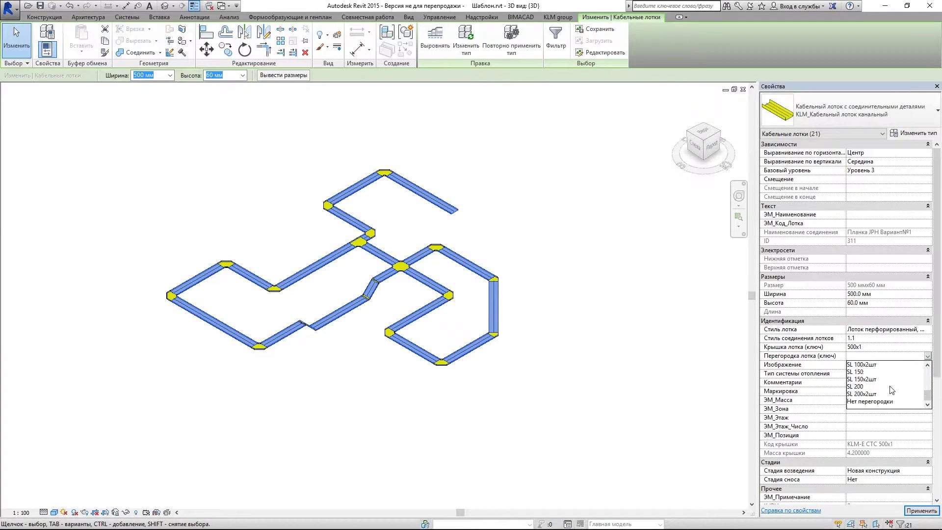
left_click(867, 365)
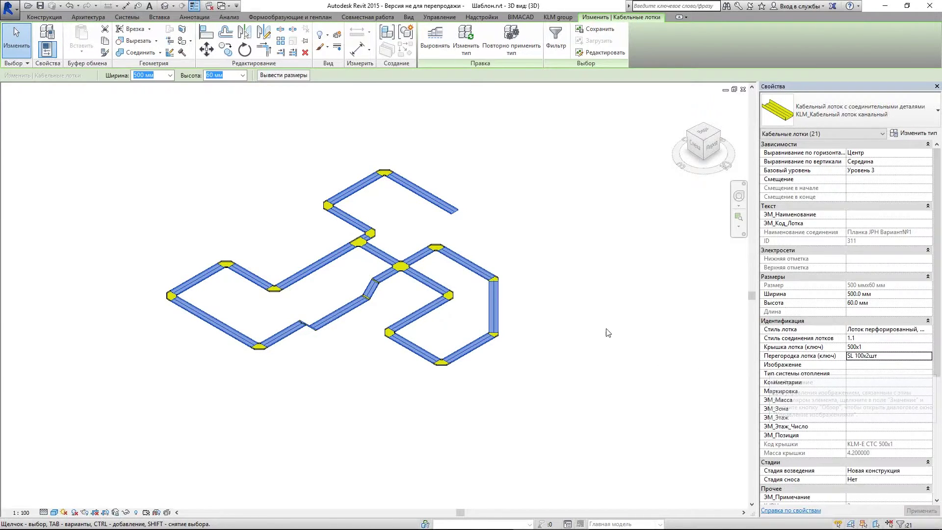
left_click(567, 288)
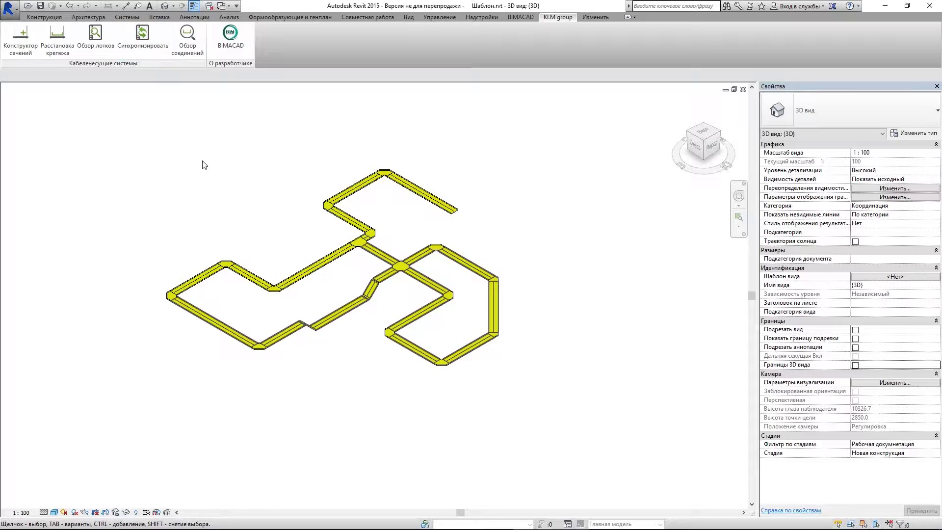
left_click(333, 315)
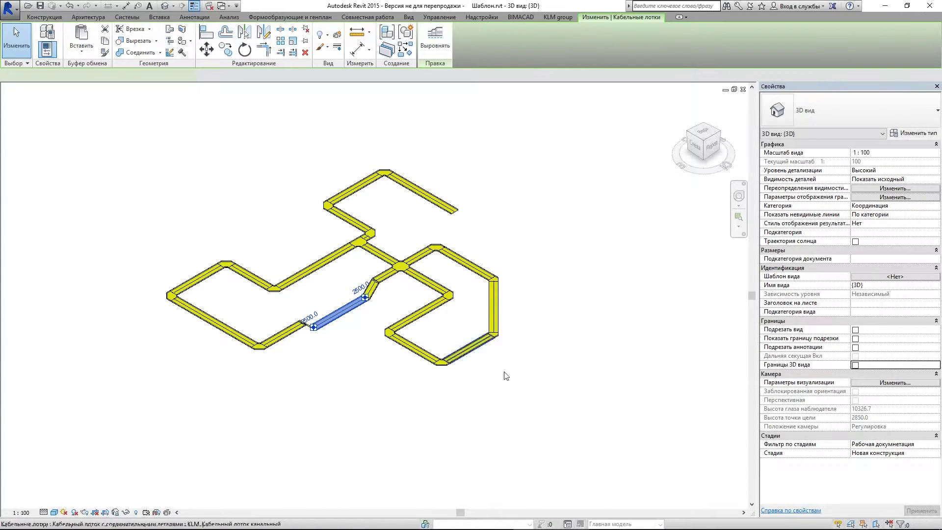
left_click(937, 500)
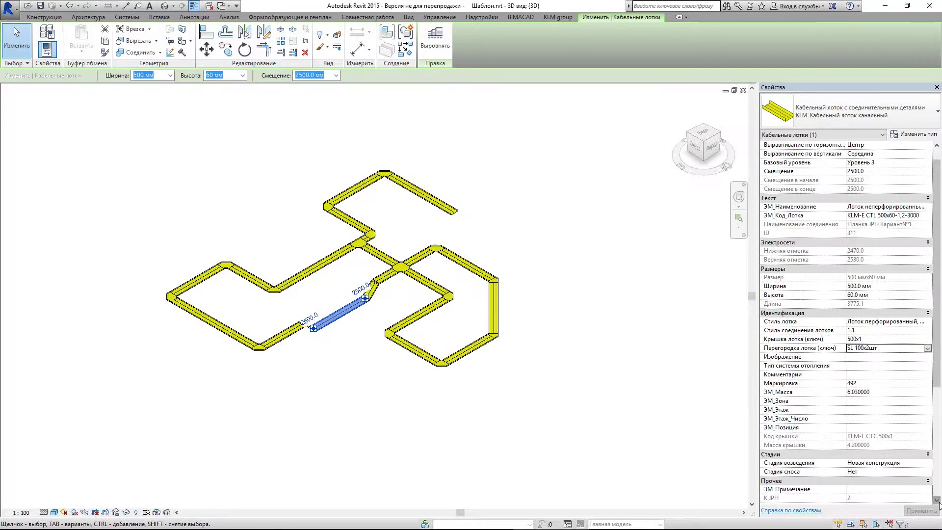
left_click(937, 500)
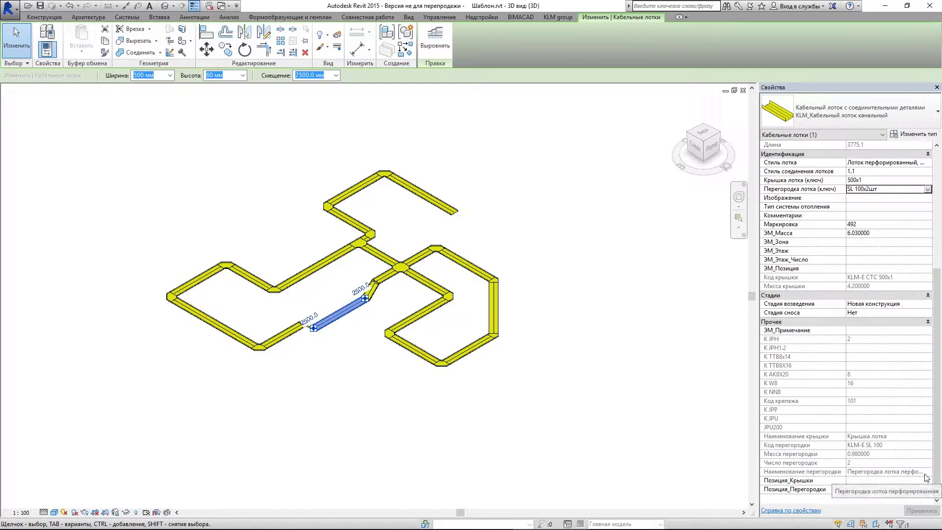
left_click(586, 289)
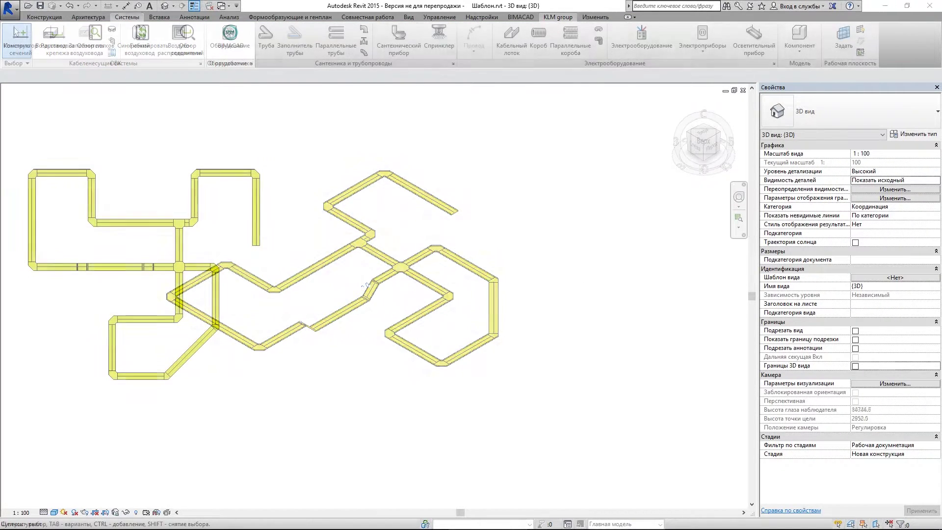
Draw the first 300 × 50 ladder tray run across, down, along, up and down the right
left_click(512, 39)
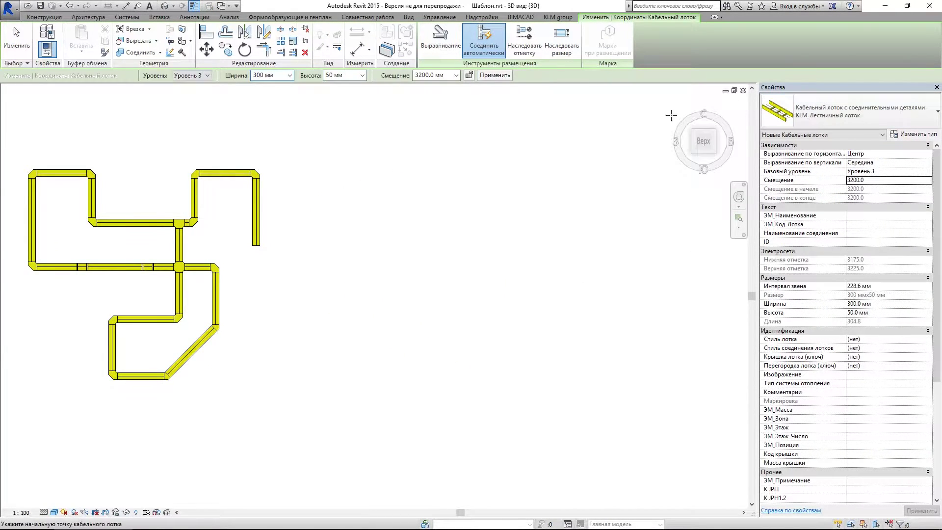
left_click(349, 170)
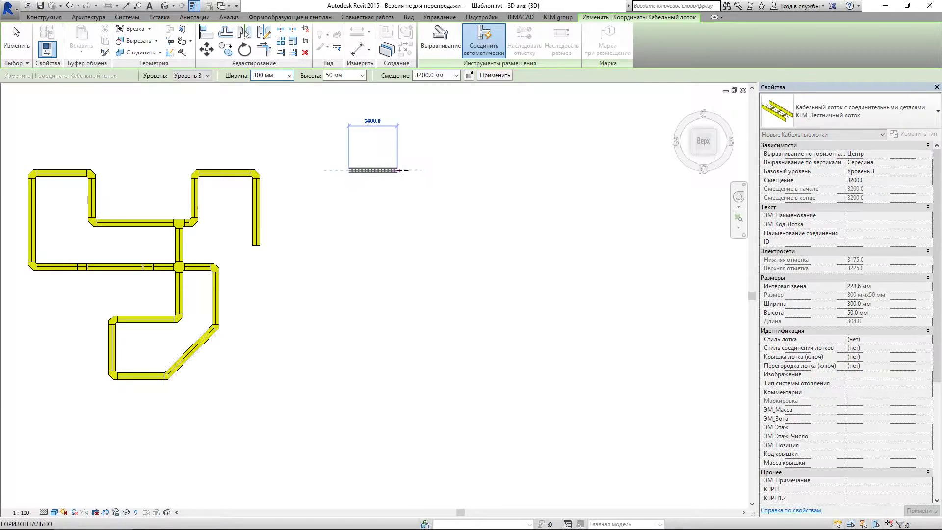
left_click(414, 170)
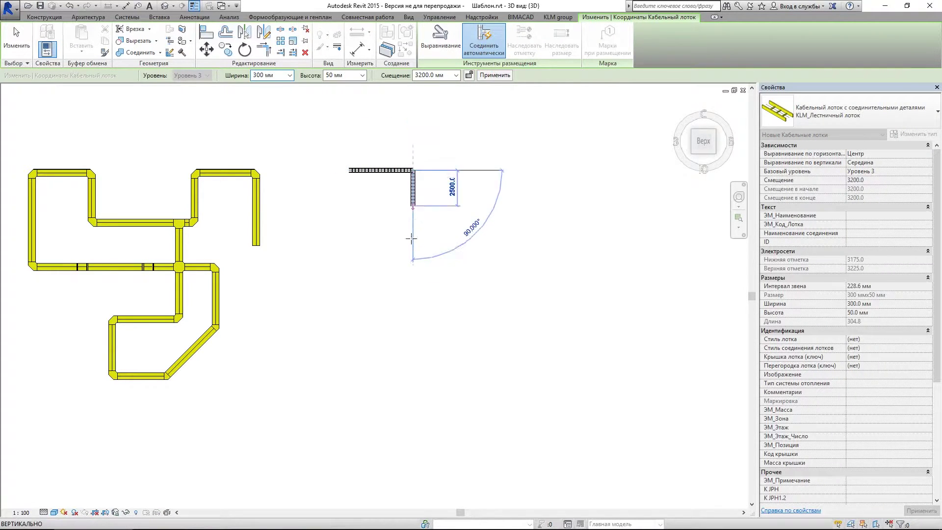
left_click(413, 245)
left_click(555, 246)
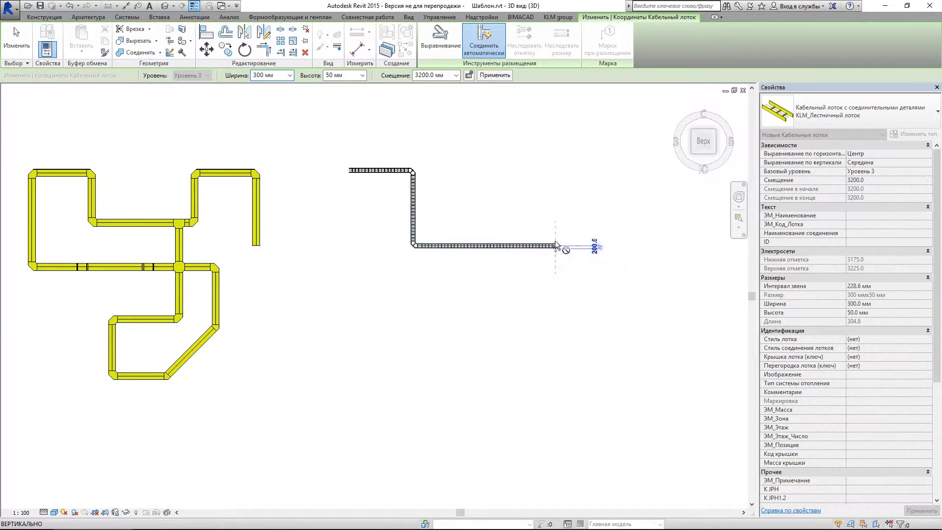
left_click(555, 170)
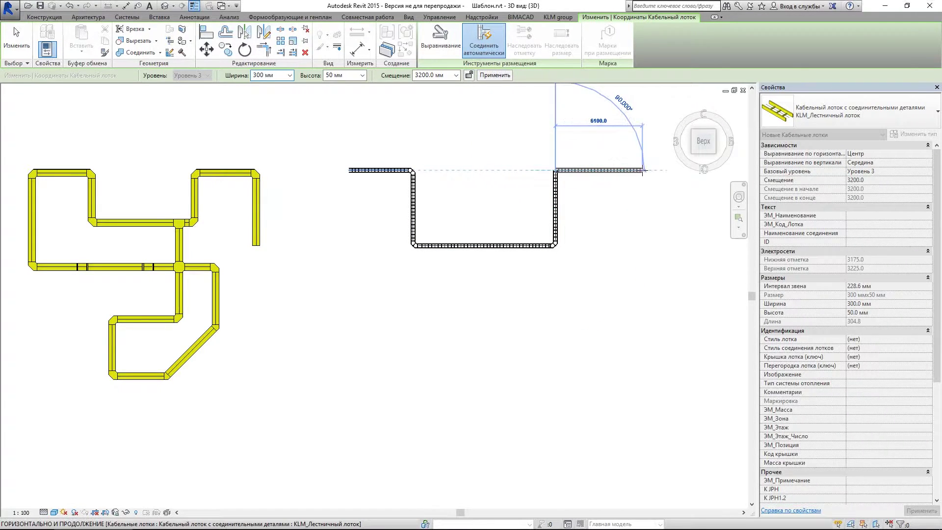
left_click(641, 170)
left_click(642, 319)
key("Escape")
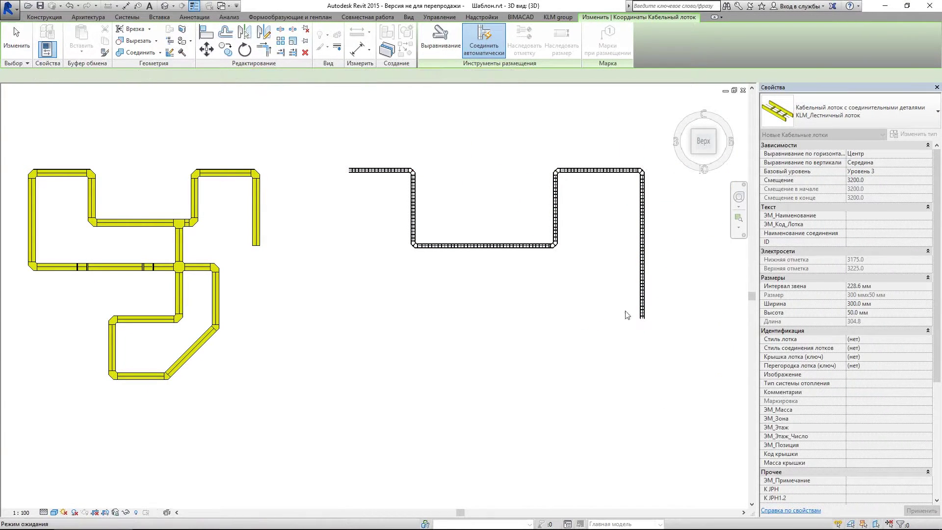
Run a tray down the left side with a segment at 2000 mm offset, returning to 3200
left_click(348, 171)
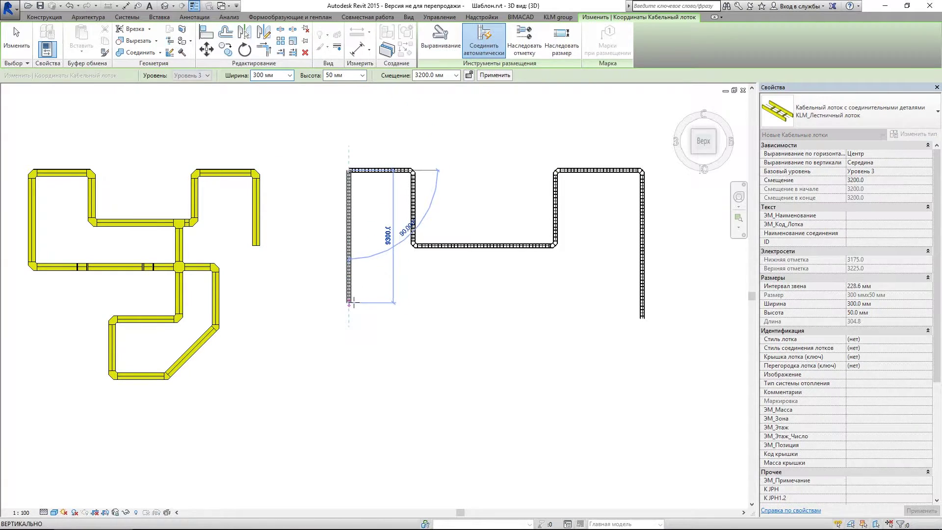
left_click(349, 302)
left_click(388, 303)
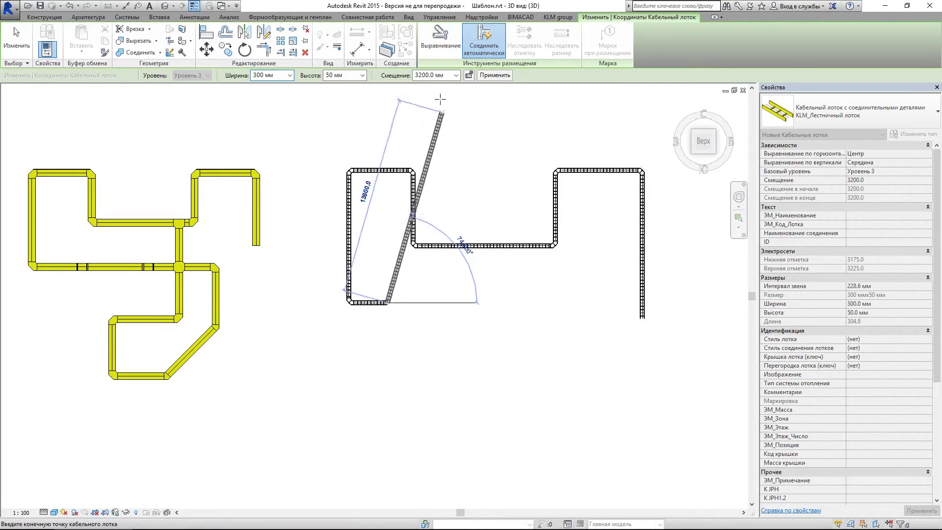
type("2000")
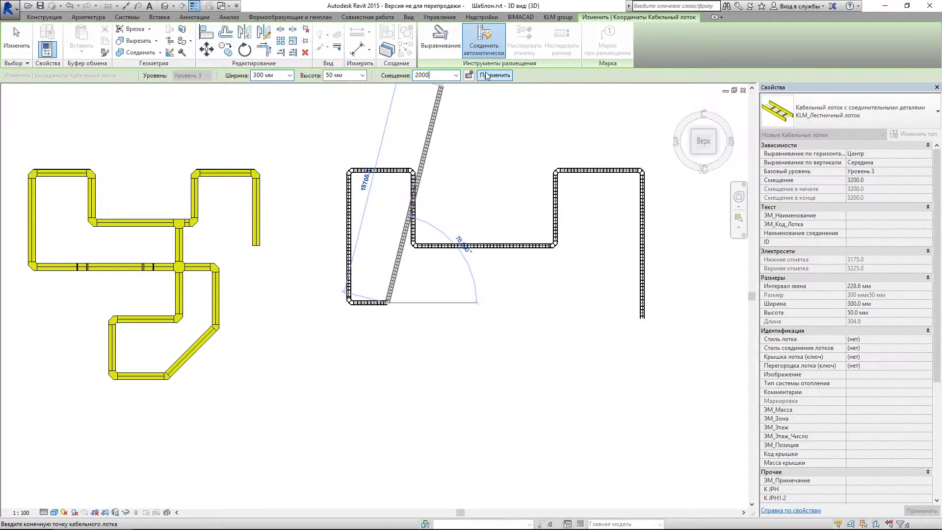
left_click(495, 75)
left_click(461, 303)
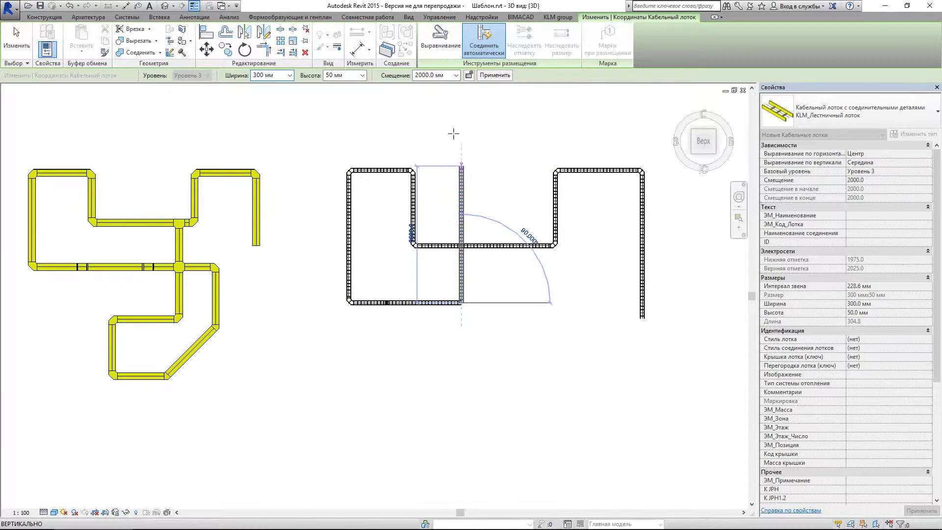
left_click(432, 75)
type("32")
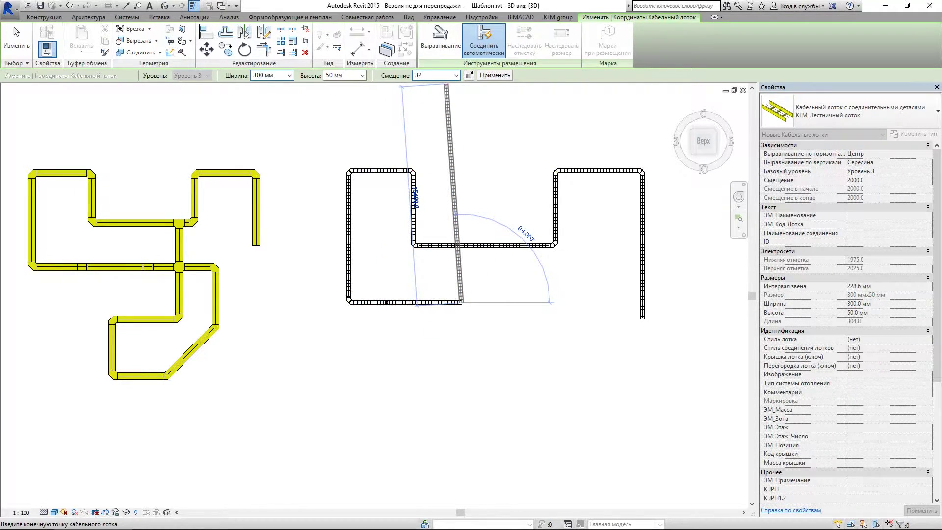
type("00")
left_click(496, 75)
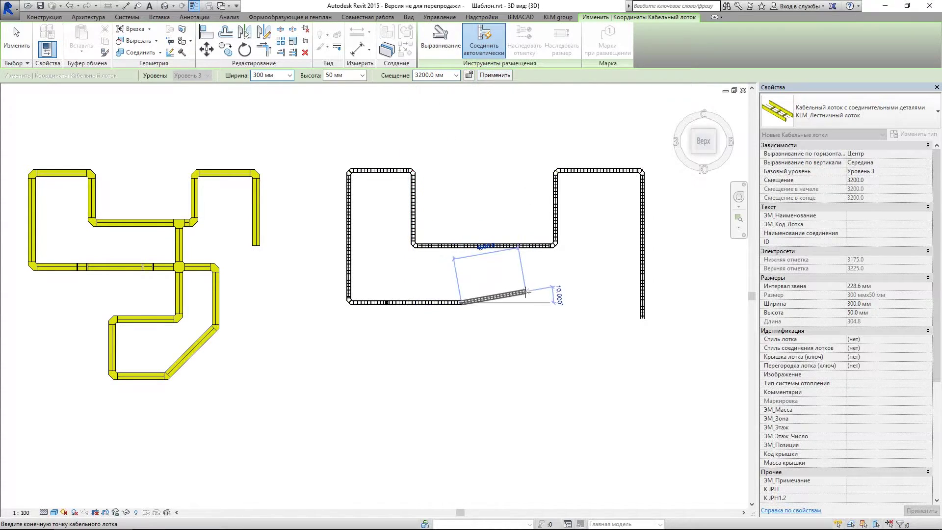
Complete the lower loop down, diagonally and back up, joining the upper run with a tee
left_click(547, 303)
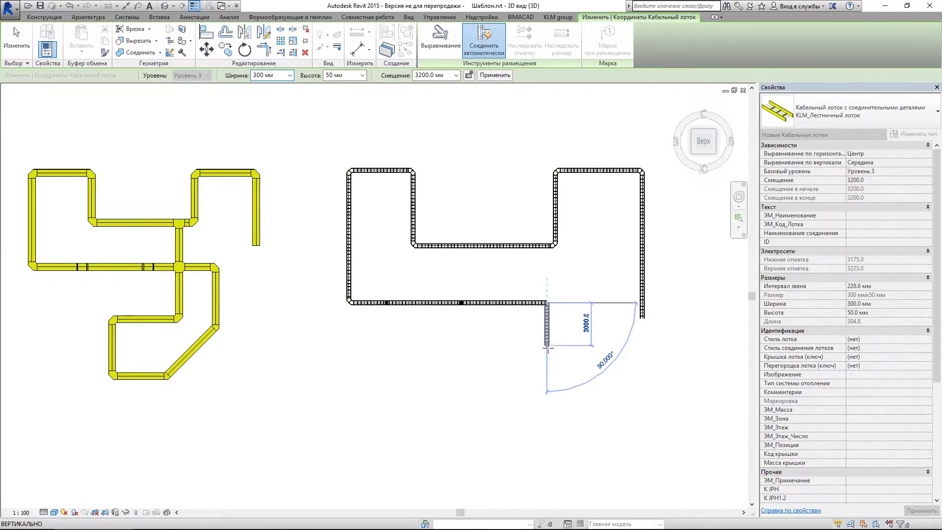
left_click(547, 351)
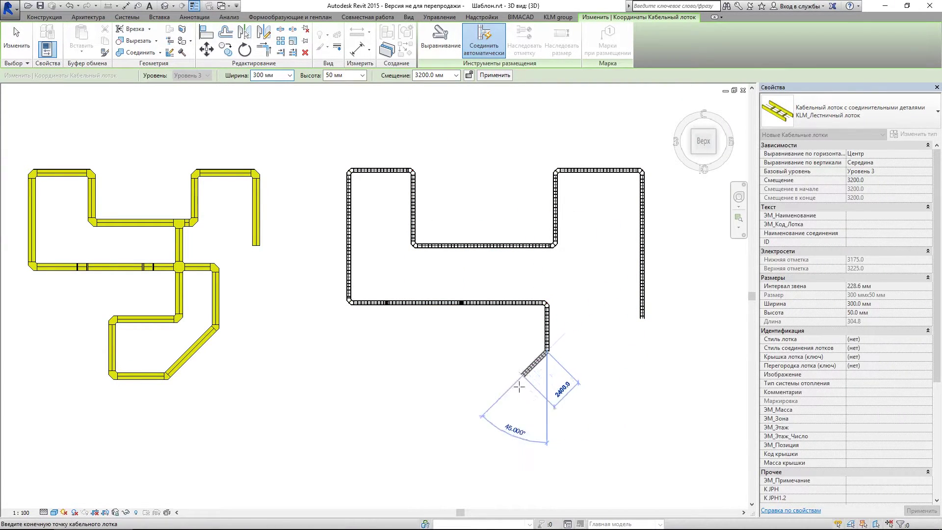
left_click(497, 402)
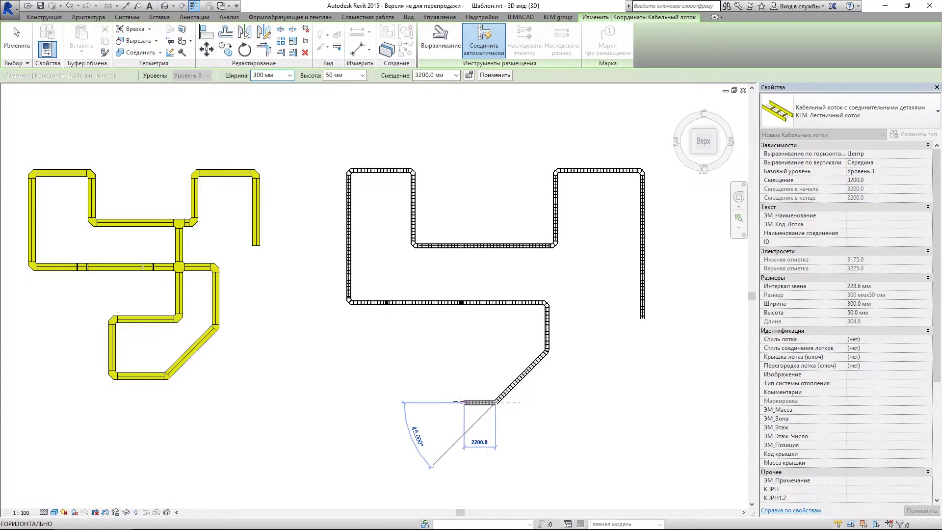
left_click(423, 402)
left_click(423, 350)
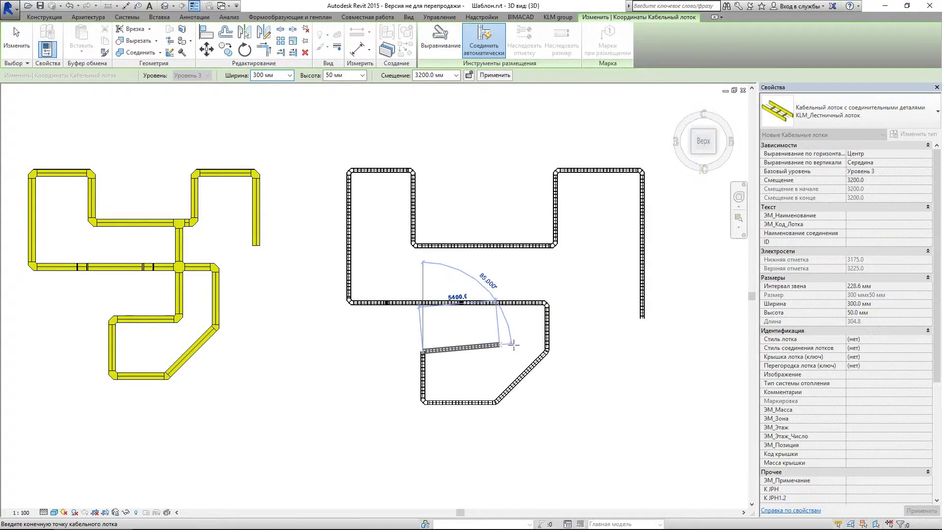
left_click(512, 351)
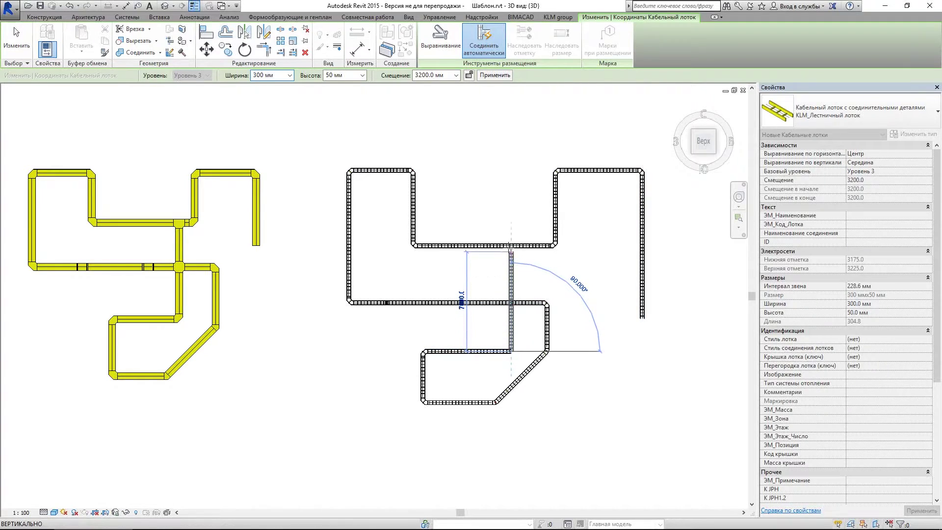
left_click(511, 247)
key("Escape")
key("Escape")
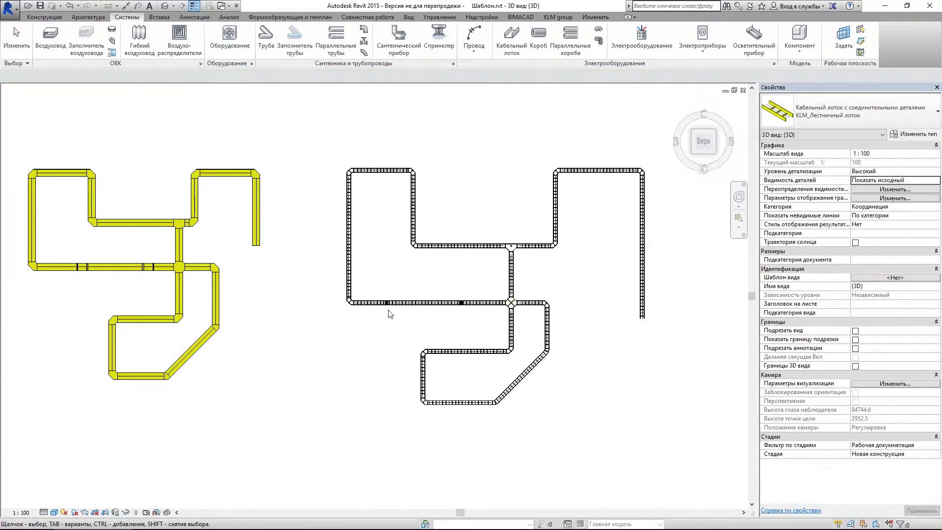
Inspect a tray fitting in 3D, then select the whole new ladder network
left_click(386, 303)
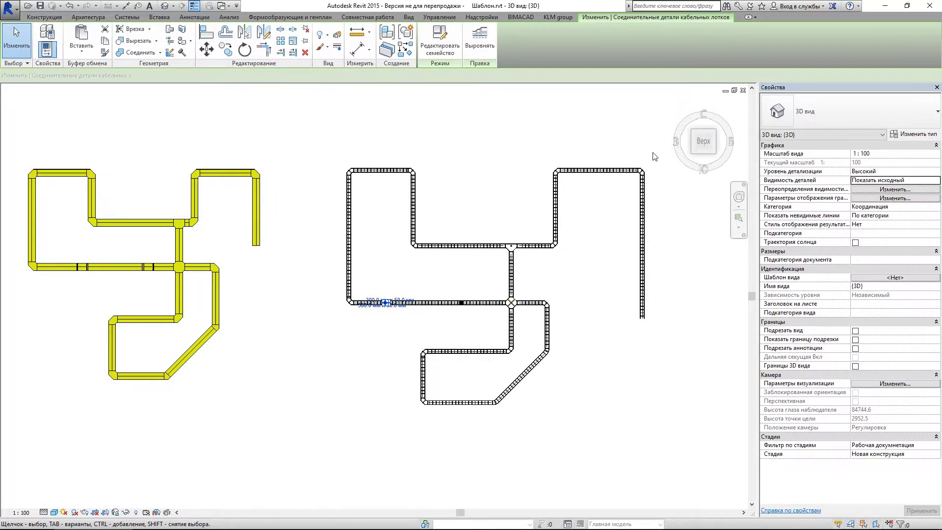
left_click(691, 153)
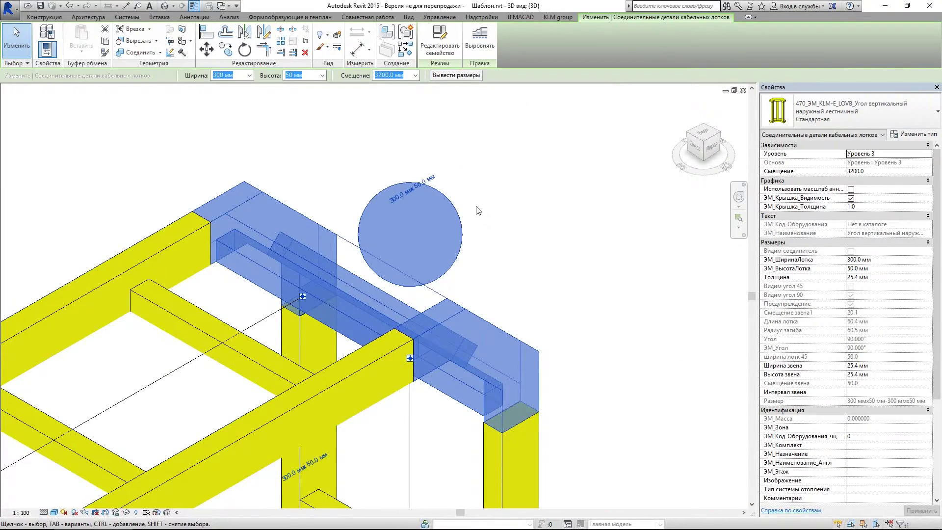
key("Escape")
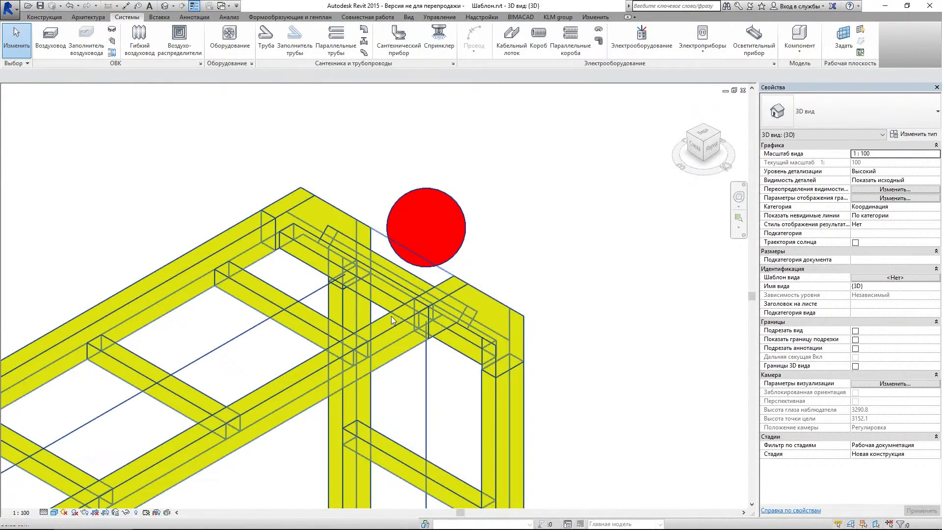
left_click(390, 316)
left_click(696, 149)
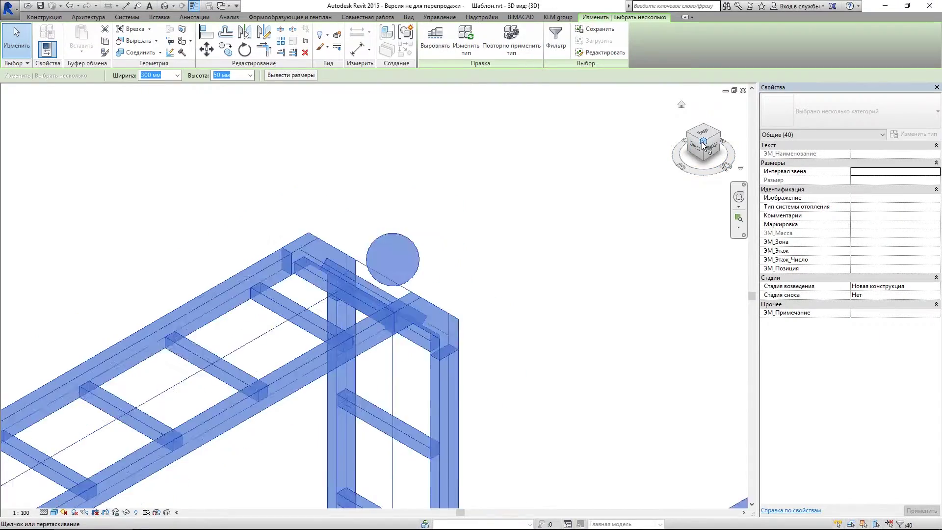
Filter the selection to the 19 fittings and apply a 1.2 mm thickness
left_click(552, 52)
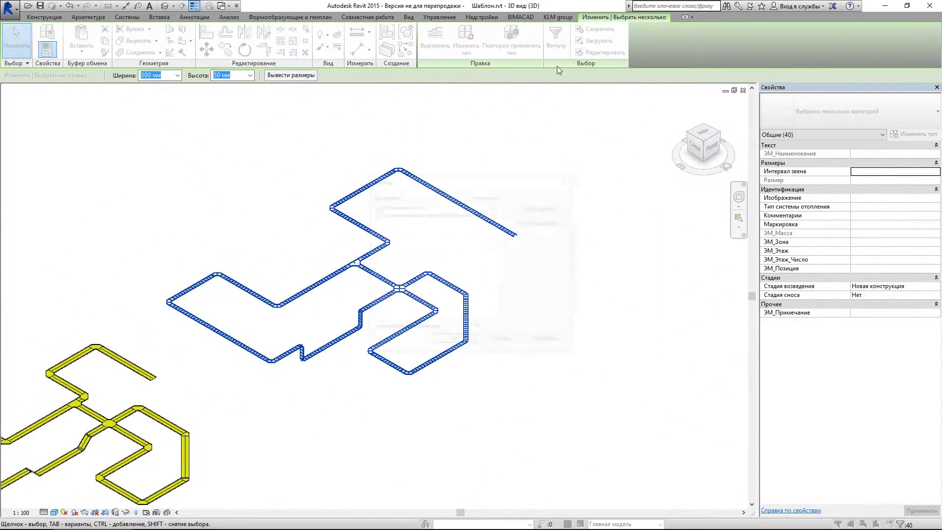
left_click(375, 207)
left_click(454, 342)
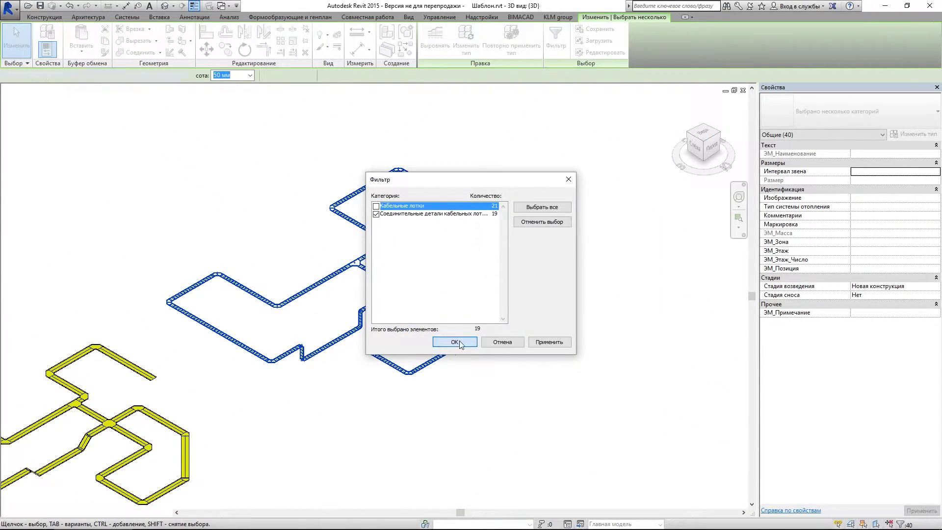
left_click(883, 268)
type("1")
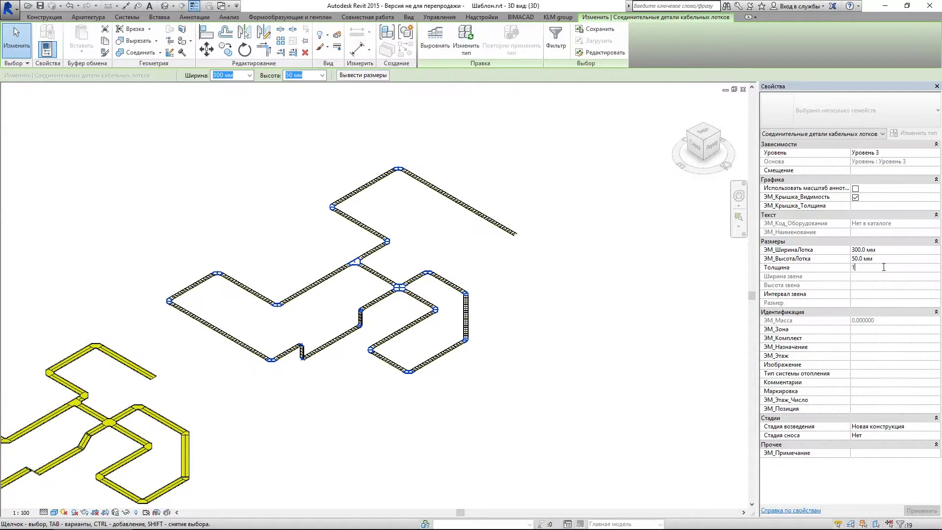
type(".2 мм")
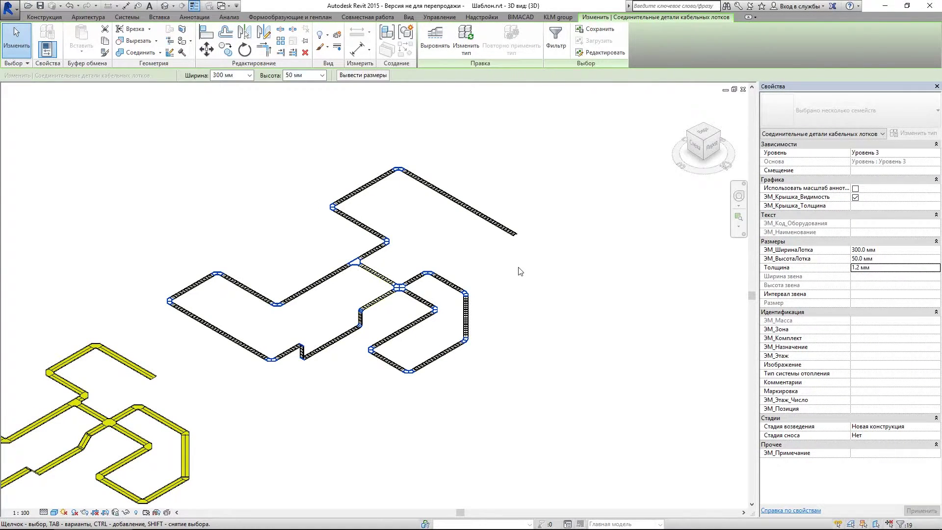
left_click(484, 273)
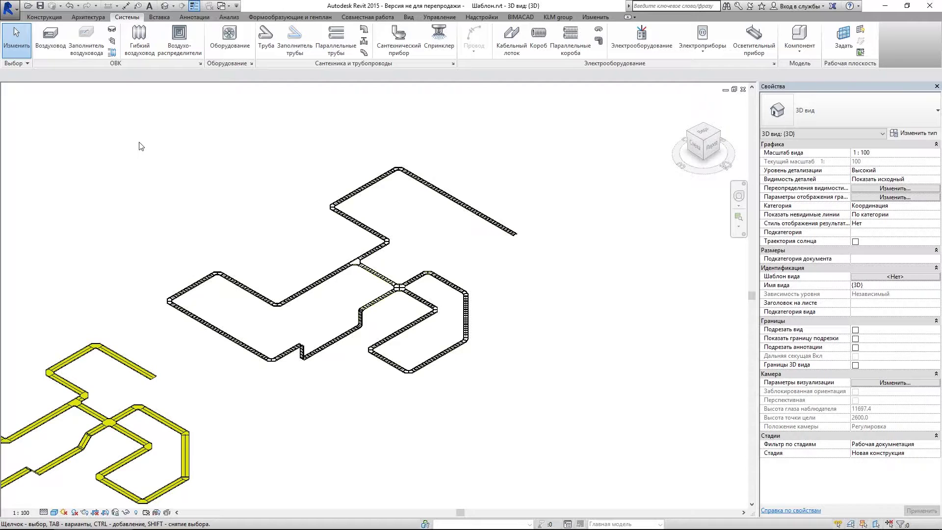
Tab-select the ladder network and filter it to the 21 cable trays
left_click(573, 17)
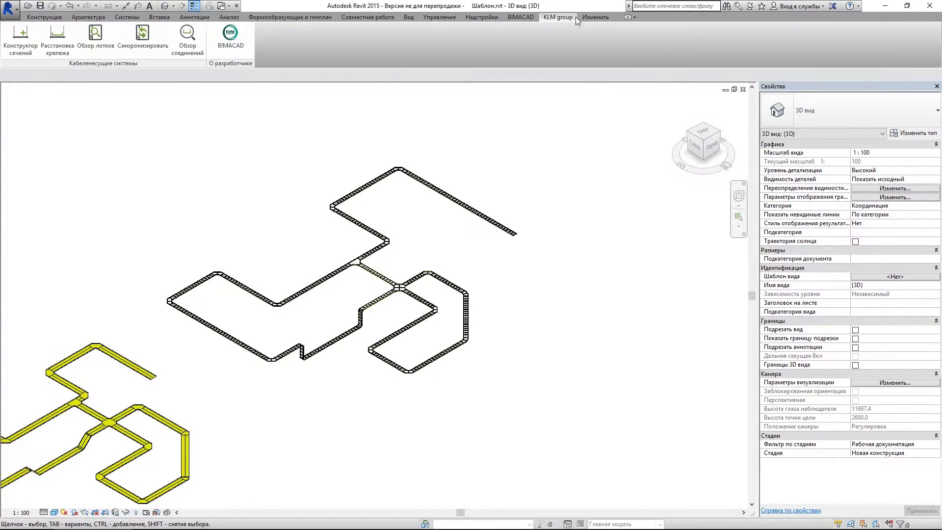
key("Tab")
key("Tab")
left_click(480, 216)
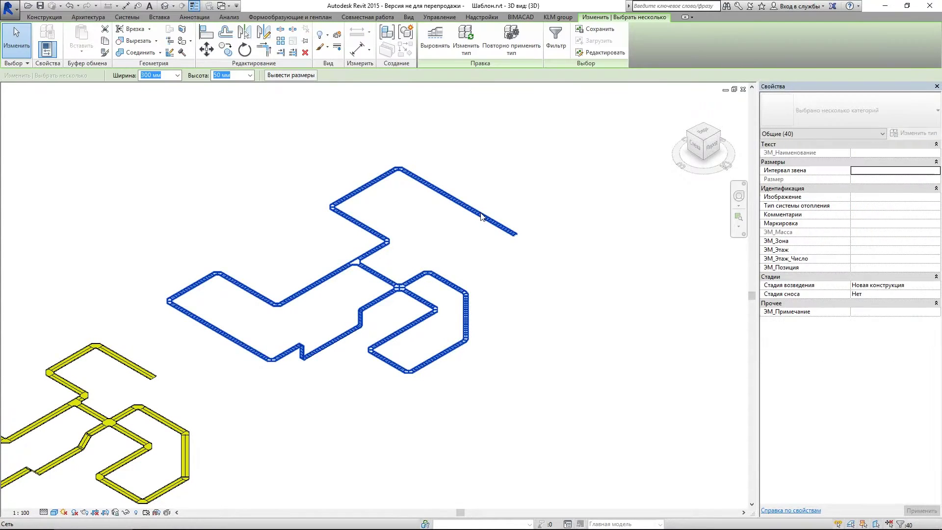
left_click(556, 39)
left_click(376, 214)
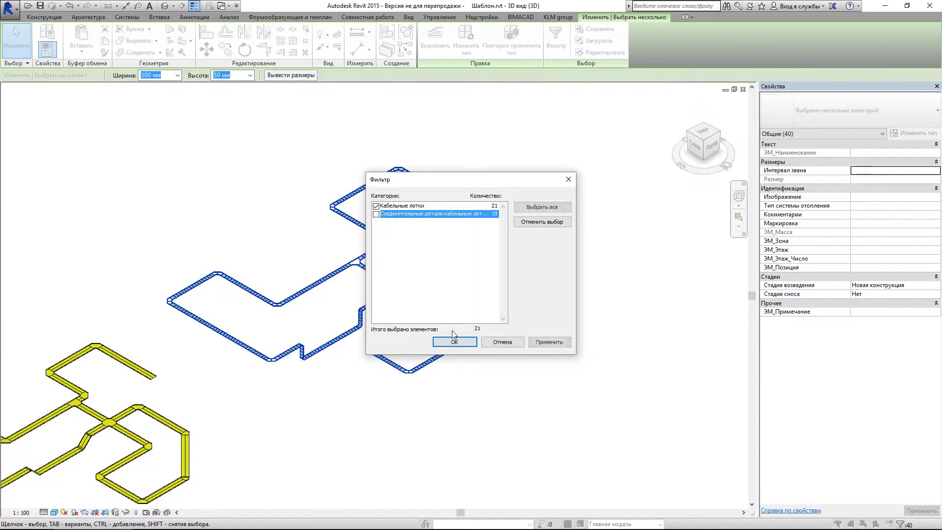
left_click(454, 341)
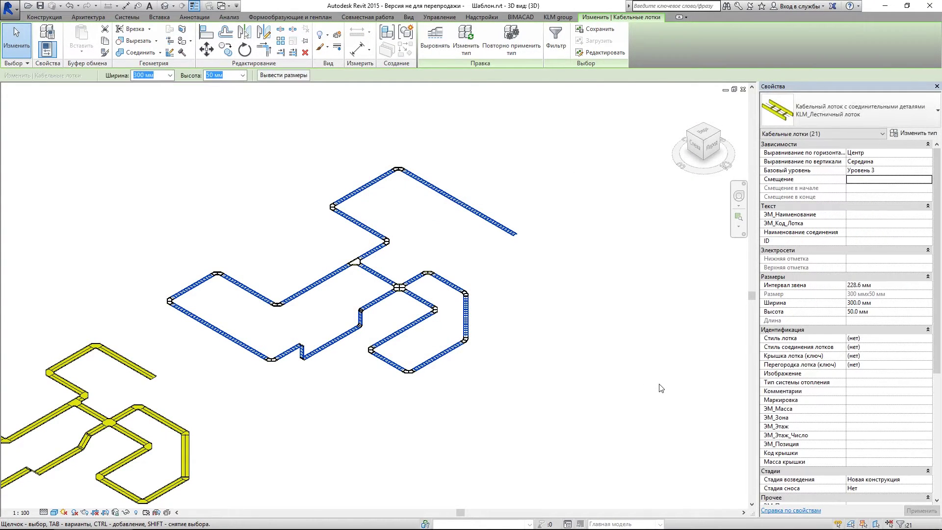
Set the 300x50 ladder tray style and connection style 1.2
left_click(922, 338)
left_click(928, 338)
left_click(876, 354)
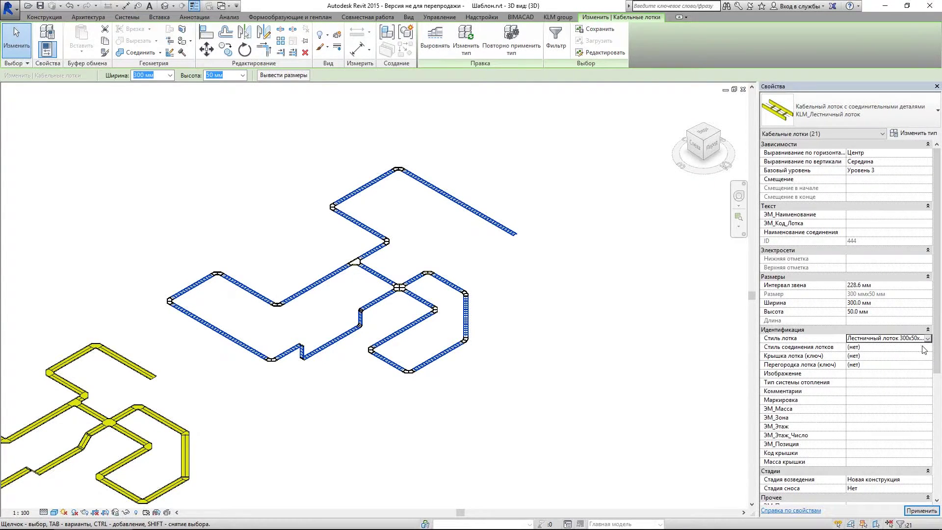
left_click(926, 347)
left_click(928, 347)
left_click(875, 370)
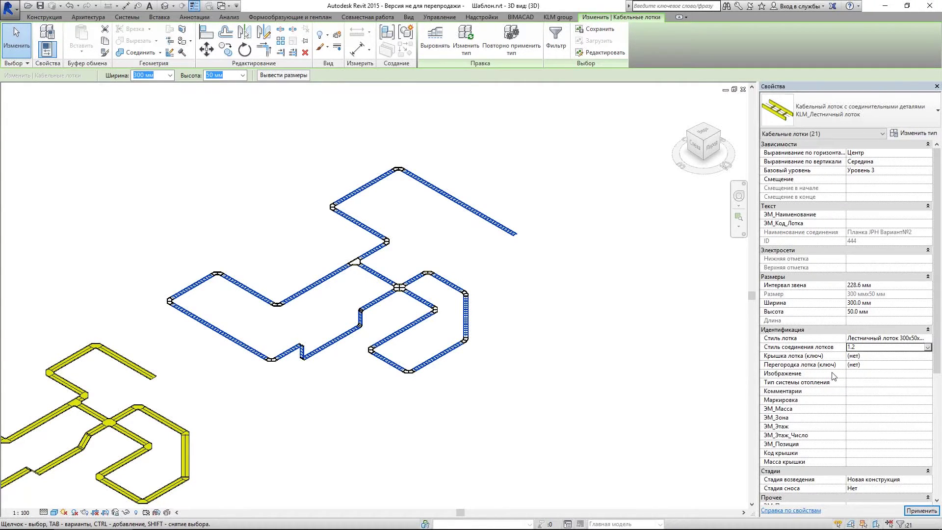
Give the trays a 300x0.7 cover and no divider, then clear the selection
left_click(923, 355)
left_click(928, 356)
scroll(890, 383, "down", 1)
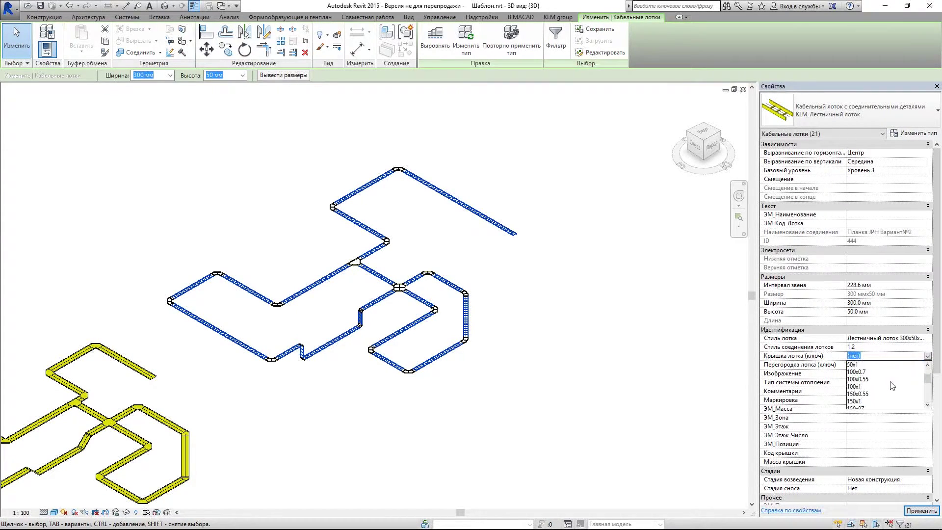
scroll(887, 382, "down", 2)
scroll(887, 383, "down", 2)
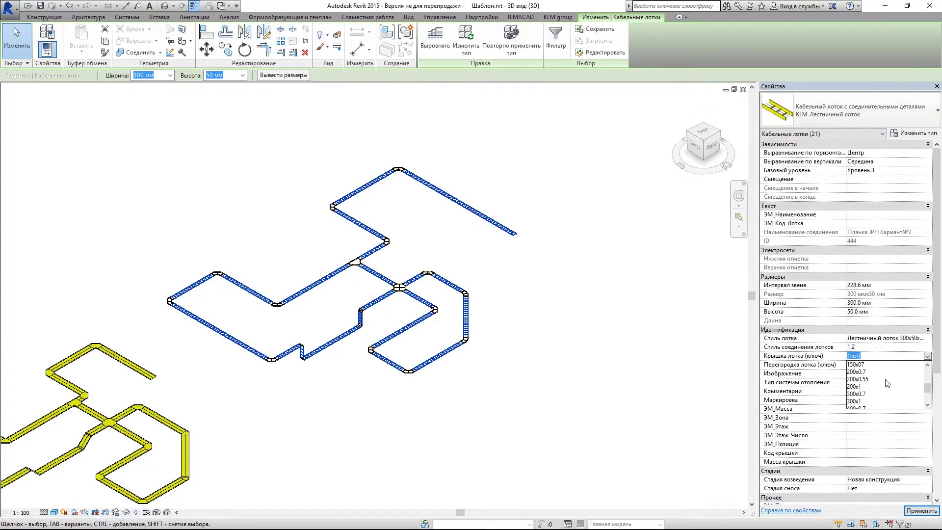
left_click(865, 393)
left_click(929, 366)
scroll(891, 393, "down", 2)
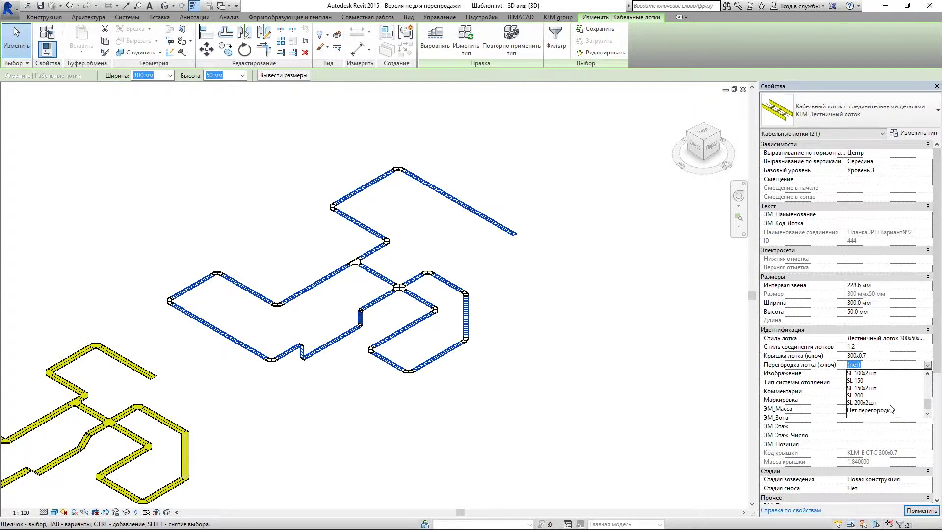
left_click(882, 411)
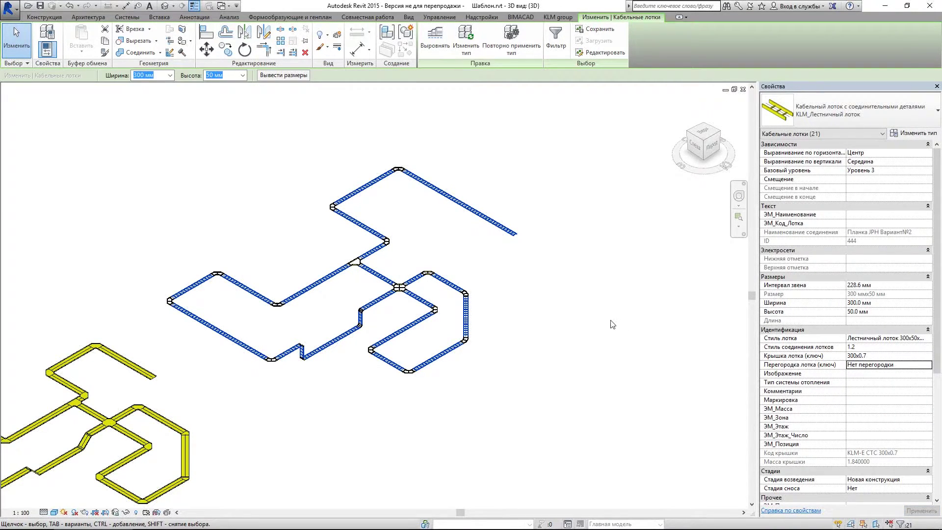
left_click(511, 277)
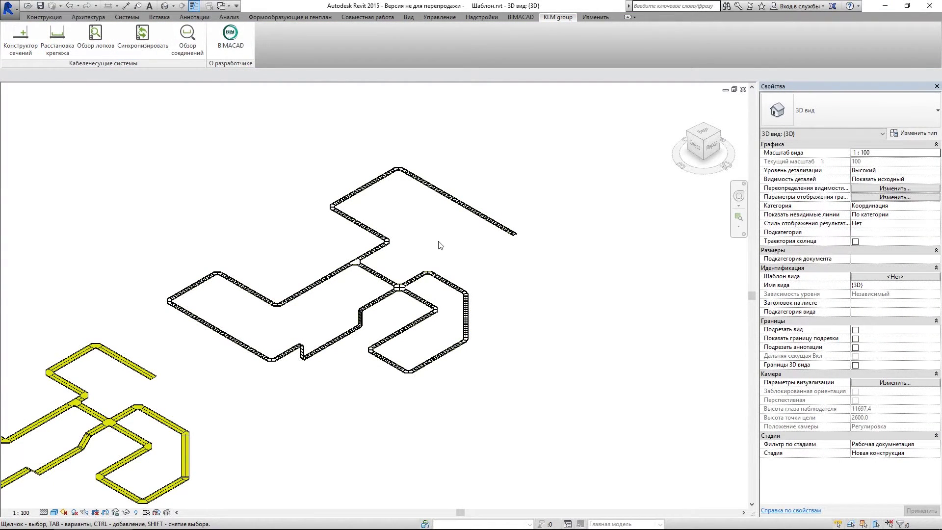
Review one straight ladder tray's filled-in properties, then clear the selection
left_click(464, 204)
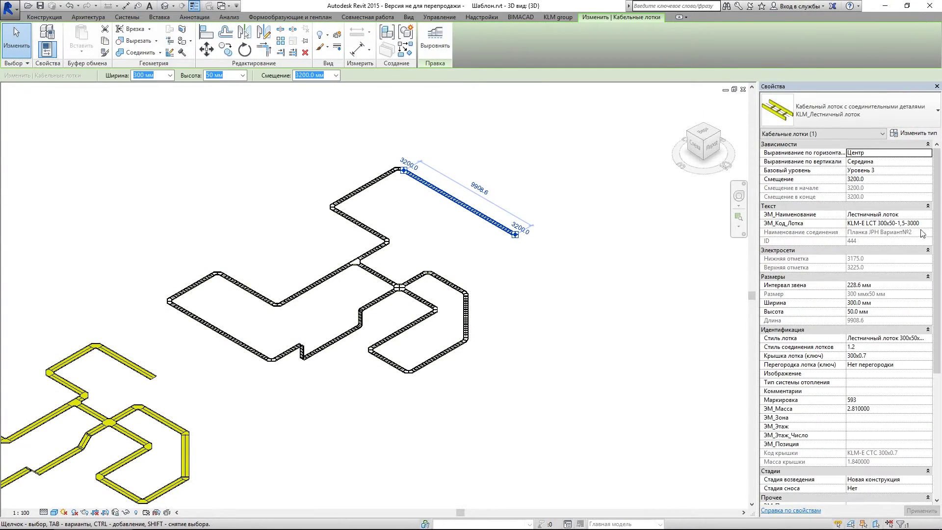
left_click_drag(940, 216, 928, 343)
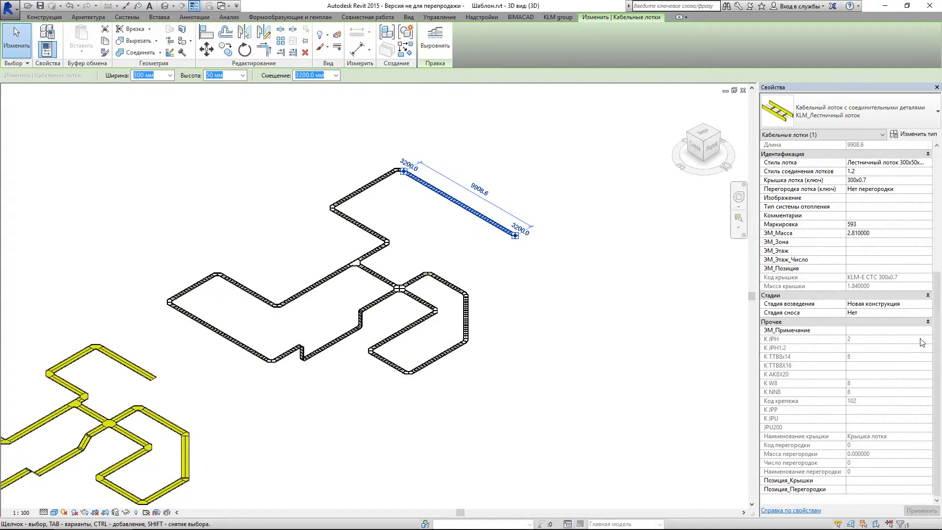
left_click(738, 335)
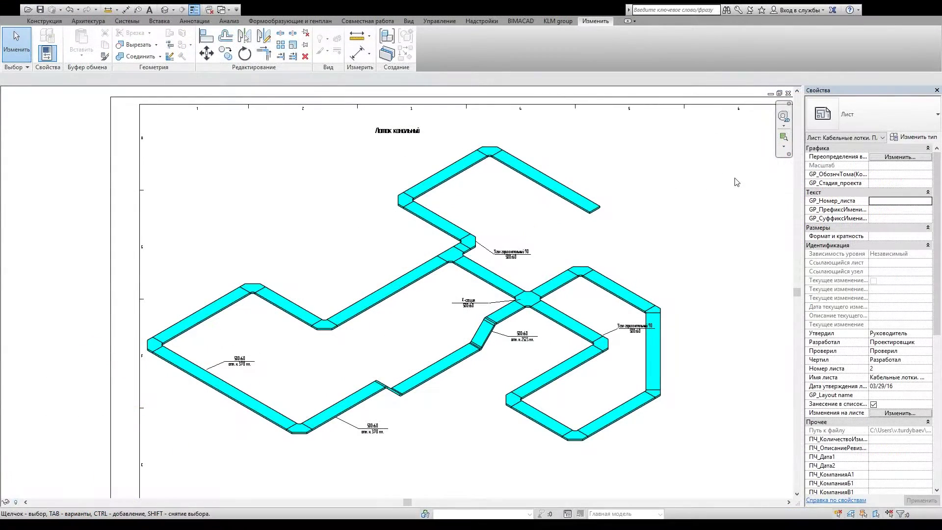
Fit the sheet, then zoom in on the ladder tray 3D view
key("z")
key("f")
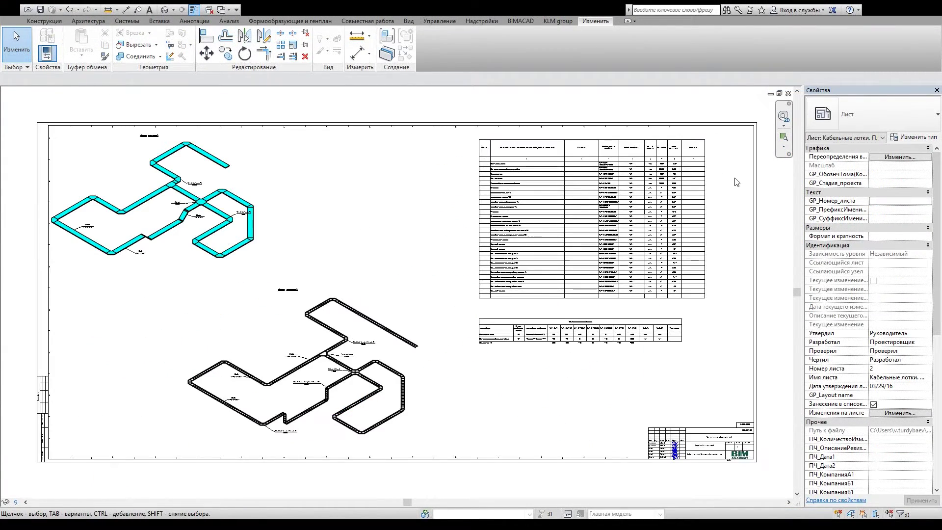
left_click(783, 137)
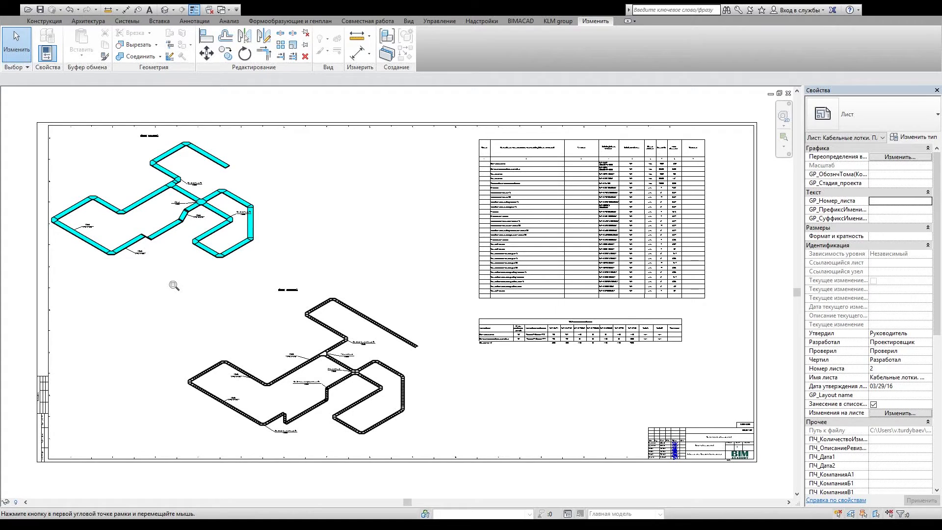
left_click_drag(168, 279, 423, 448)
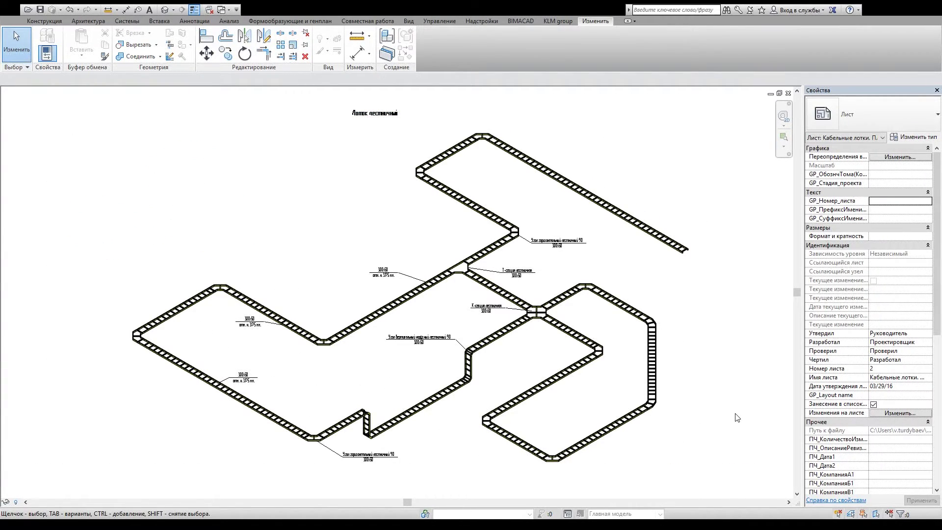
Zoom in on the schedule: 78.01 m KLM-E LCT 300x50 and 65.80 m KLM-E CTL
key("z")
key("f")
left_click(784, 137)
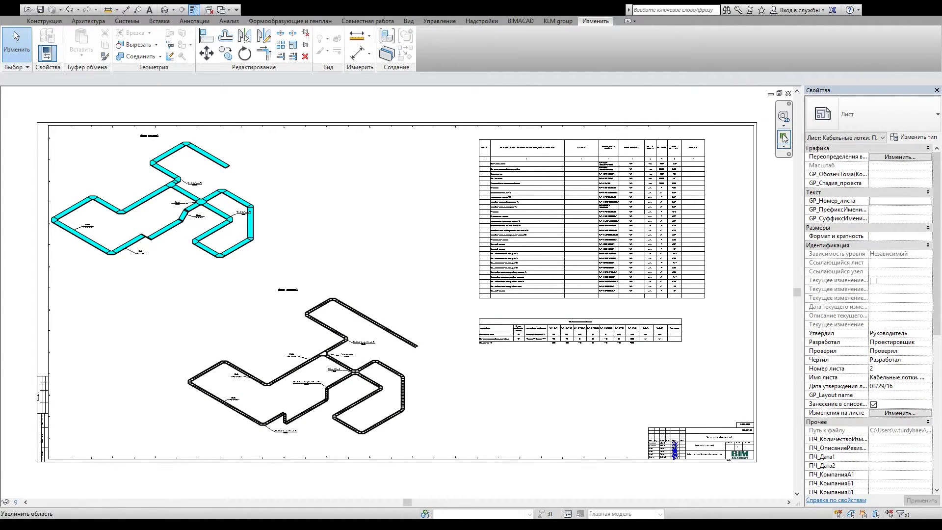
left_click_drag(471, 130, 683, 202)
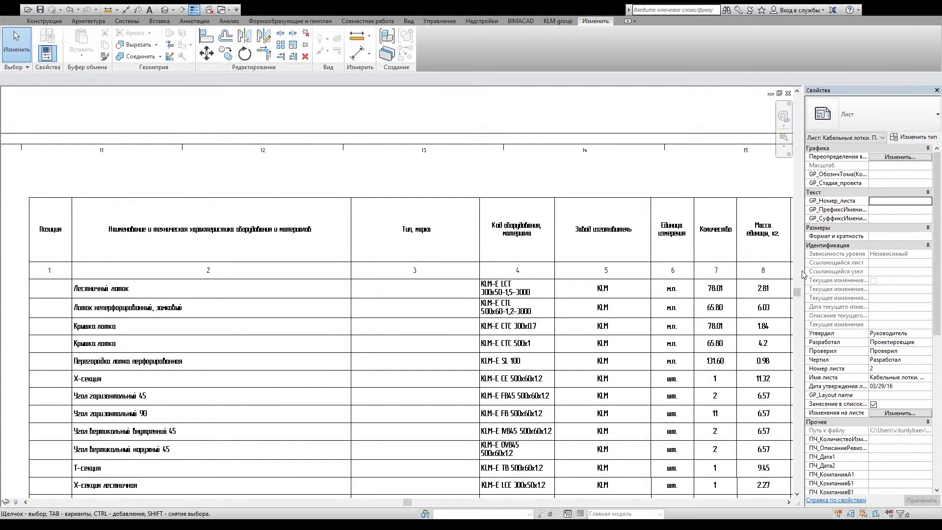
left_click_drag(798, 293, 804, 400)
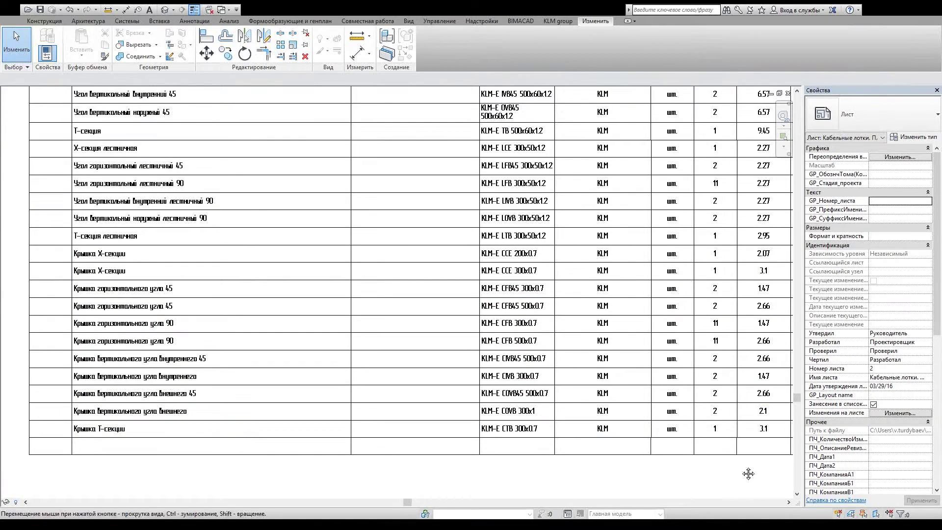
key("z")
key("f")
left_click(783, 137)
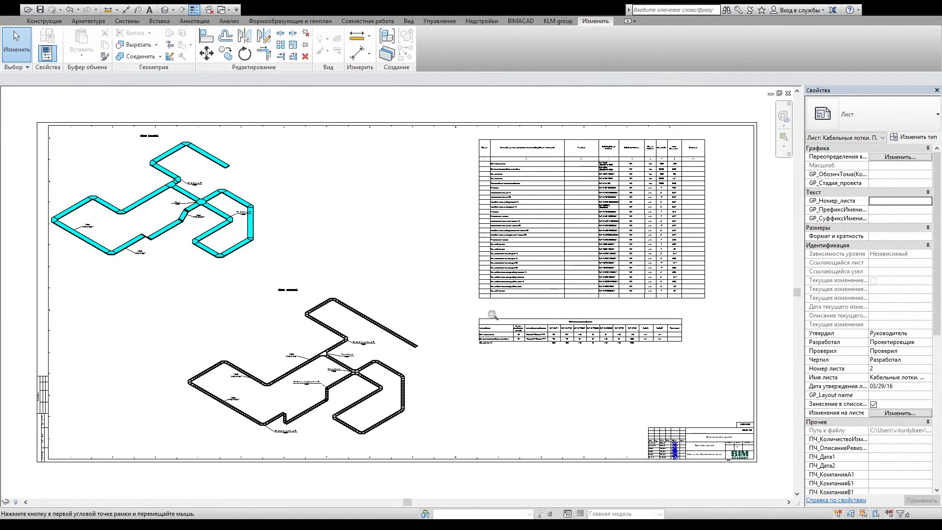
left_click_drag(470, 310, 681, 361)
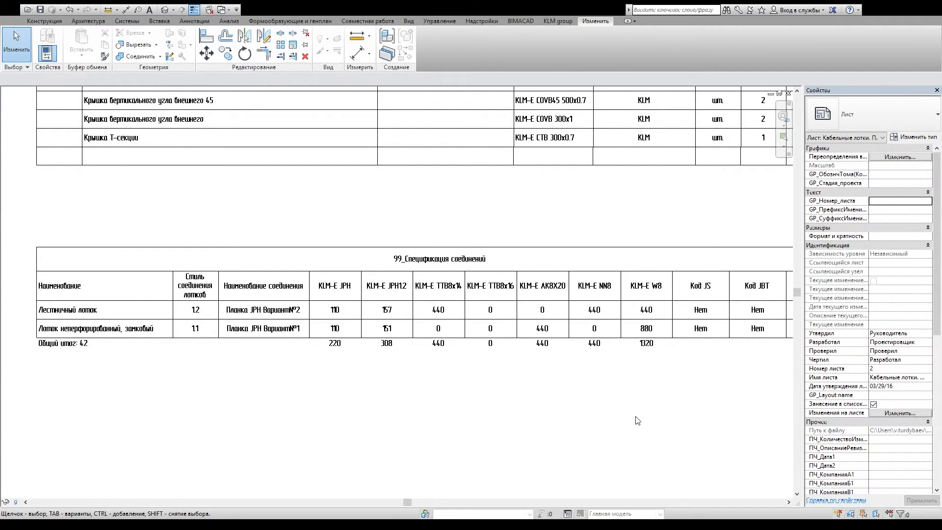
key("z")
key("f")
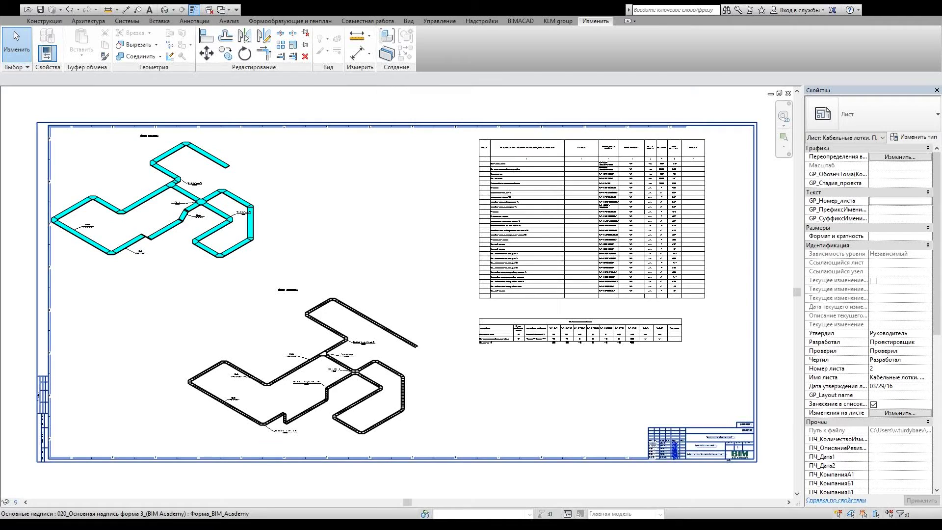